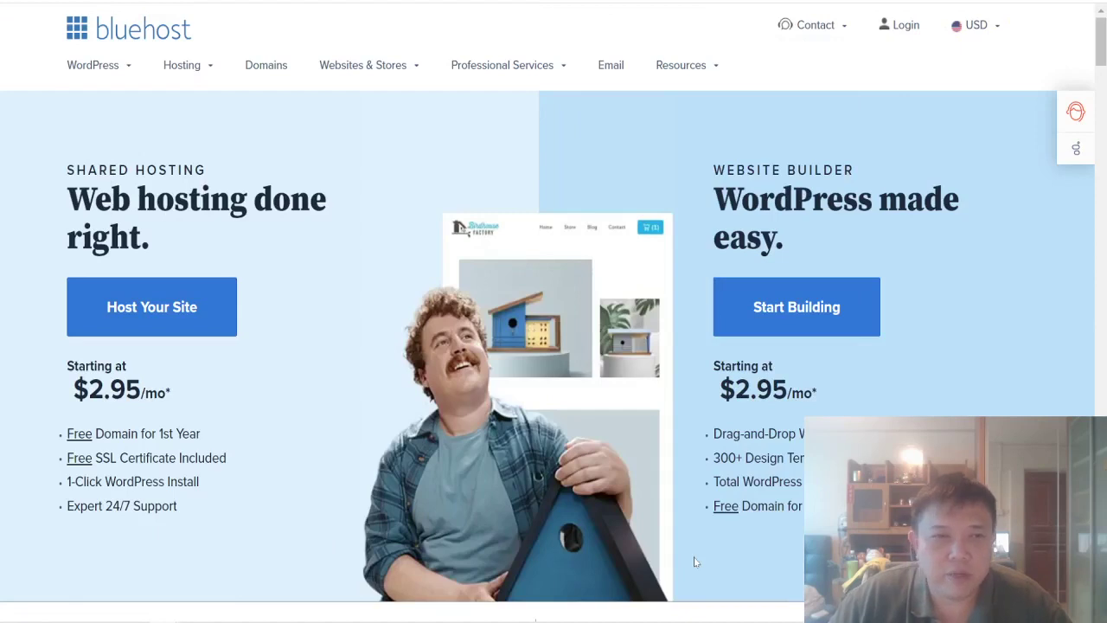
Step: Pick the Basic shared hosting plan at $2.95/mo from the Host Your Site plans
left_click(147, 305)
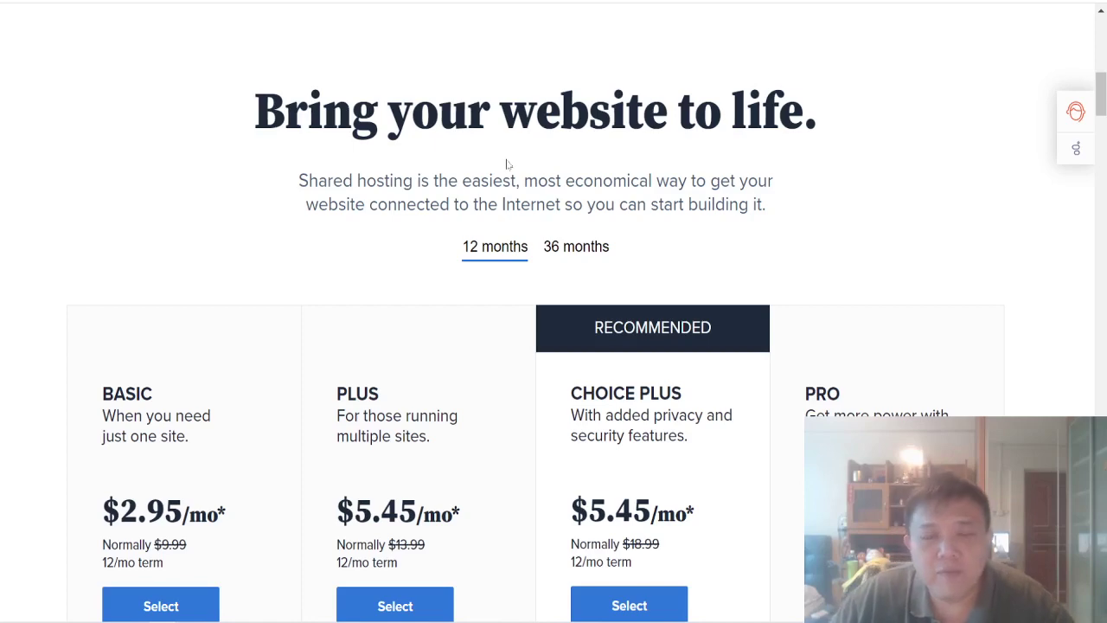
scroll(193, 155, "down", 5)
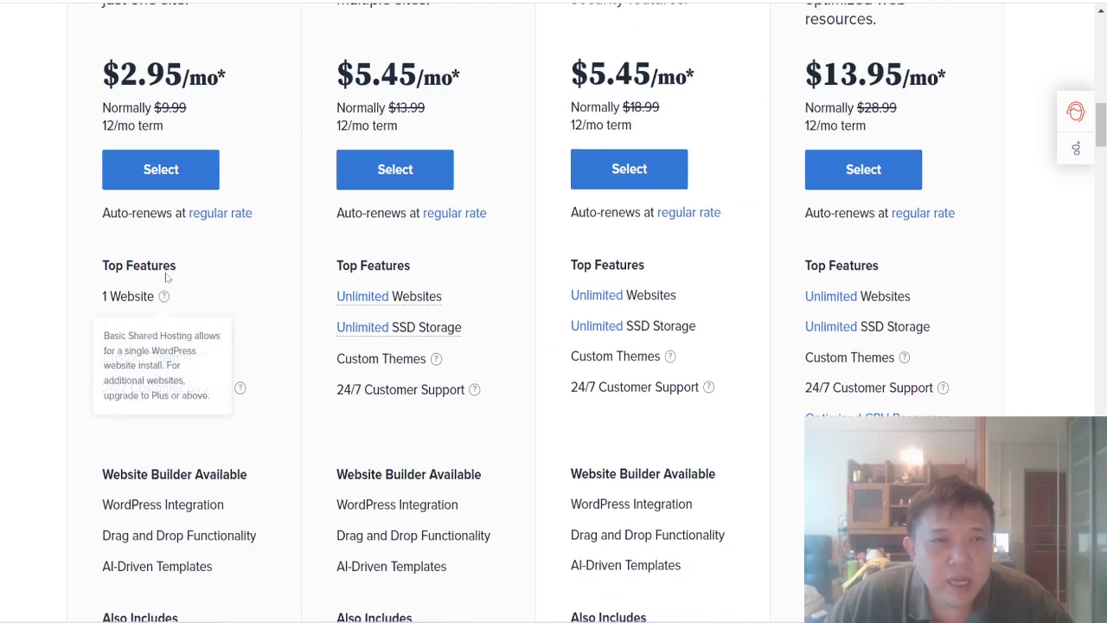
scroll(214, 105, "up", 1)
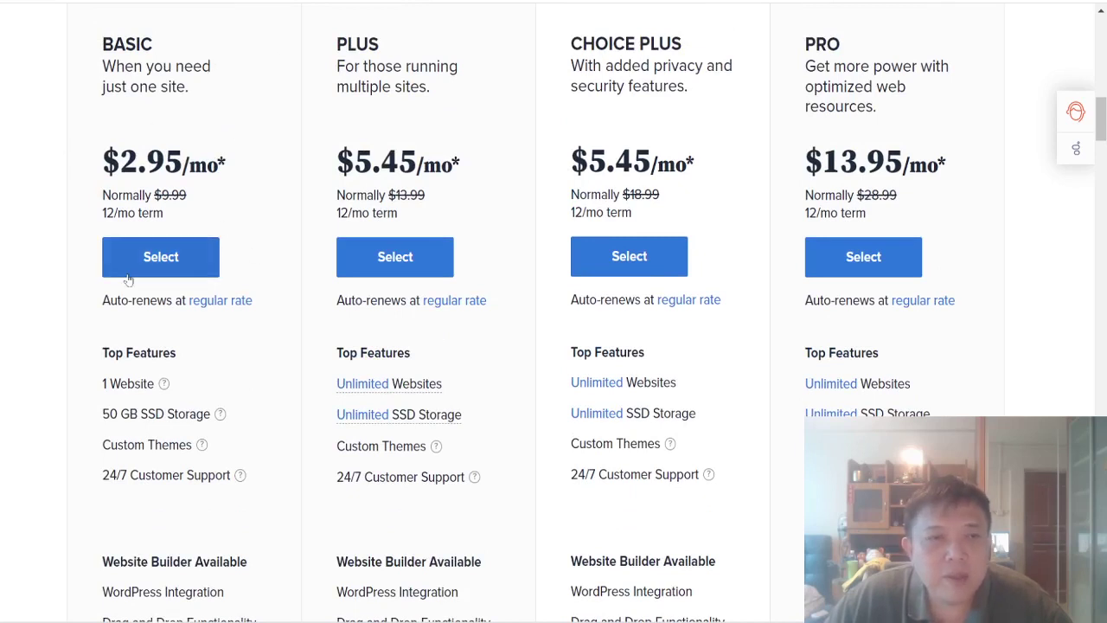
left_click(195, 256)
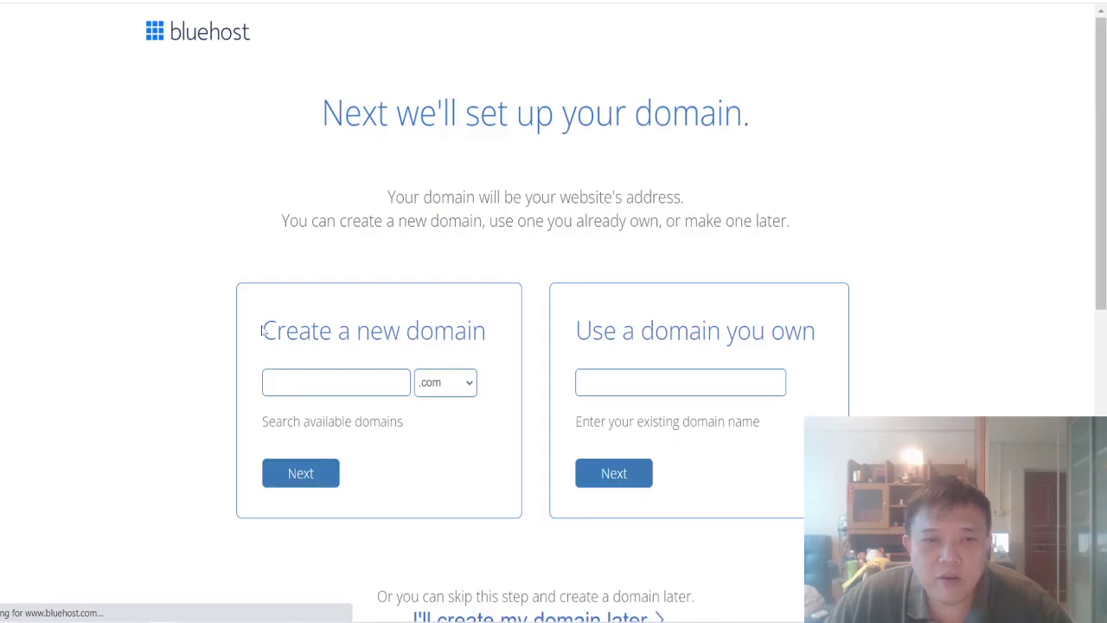
Step: Highlight the Create a new domain heading on the domain setup page
left_click_drag(262, 330, 486, 330)
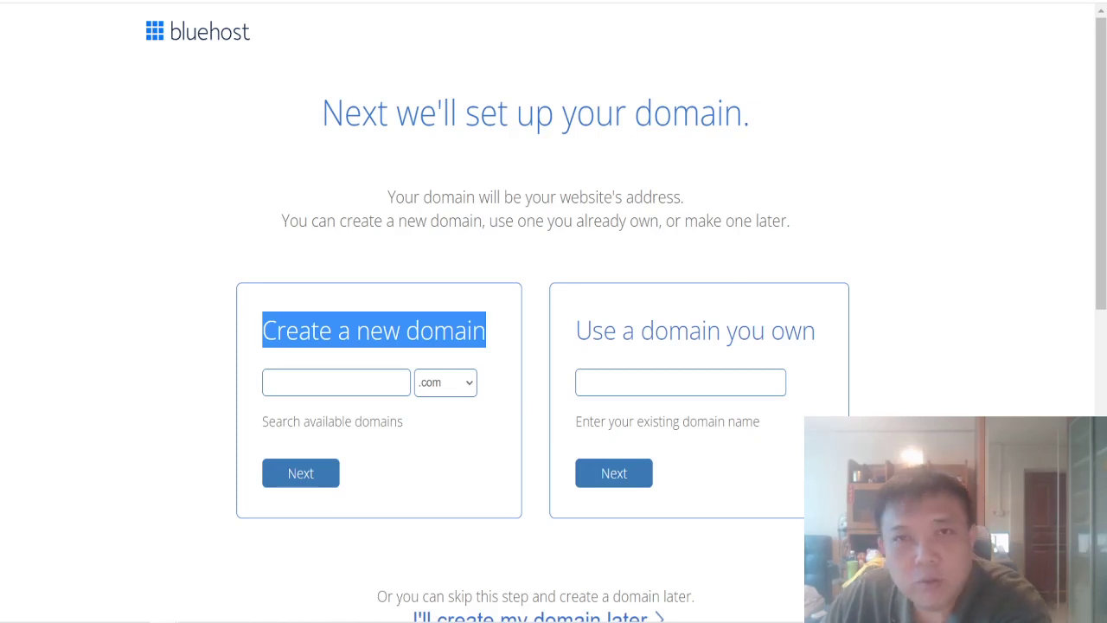
Step: Search Name.com for the domain GETITDONE.COM
left_click(335, 383)
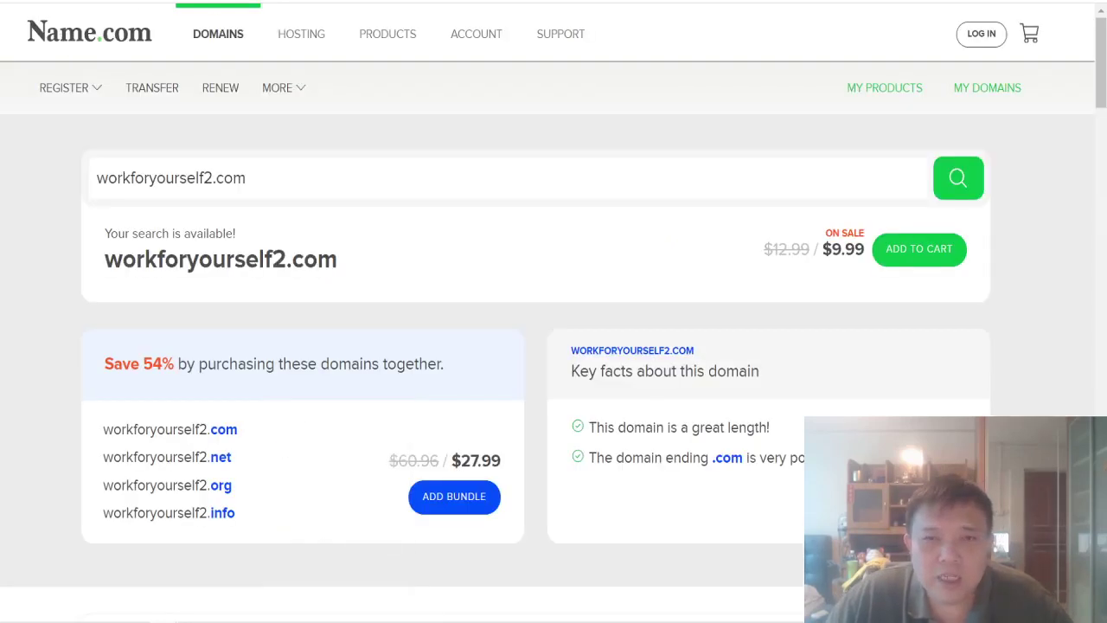
key("ctrl+a")
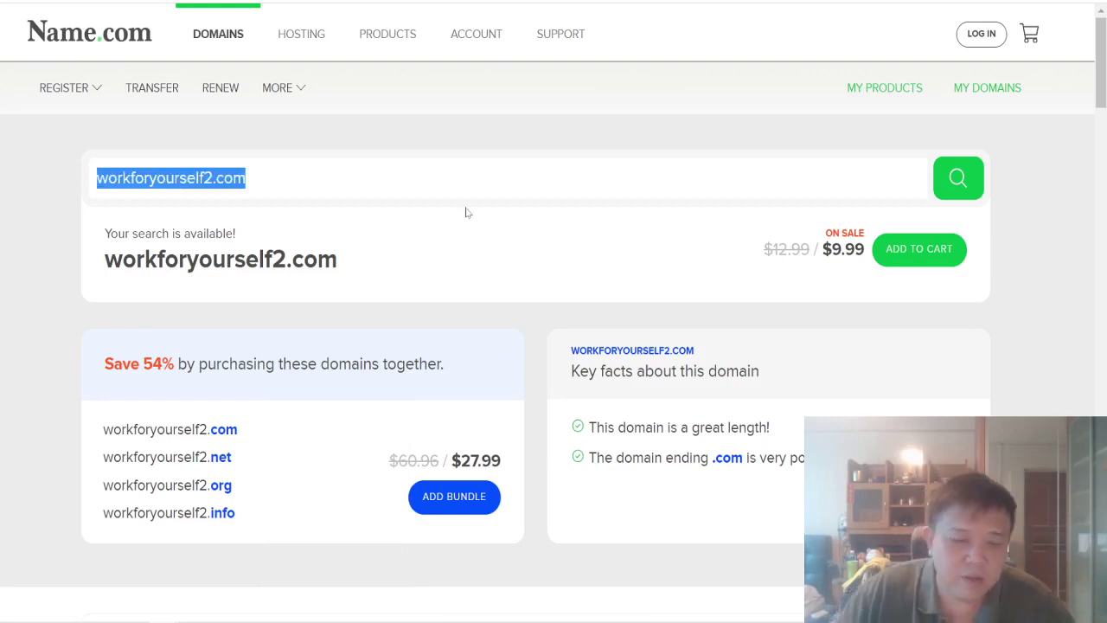
type("GETITEON")
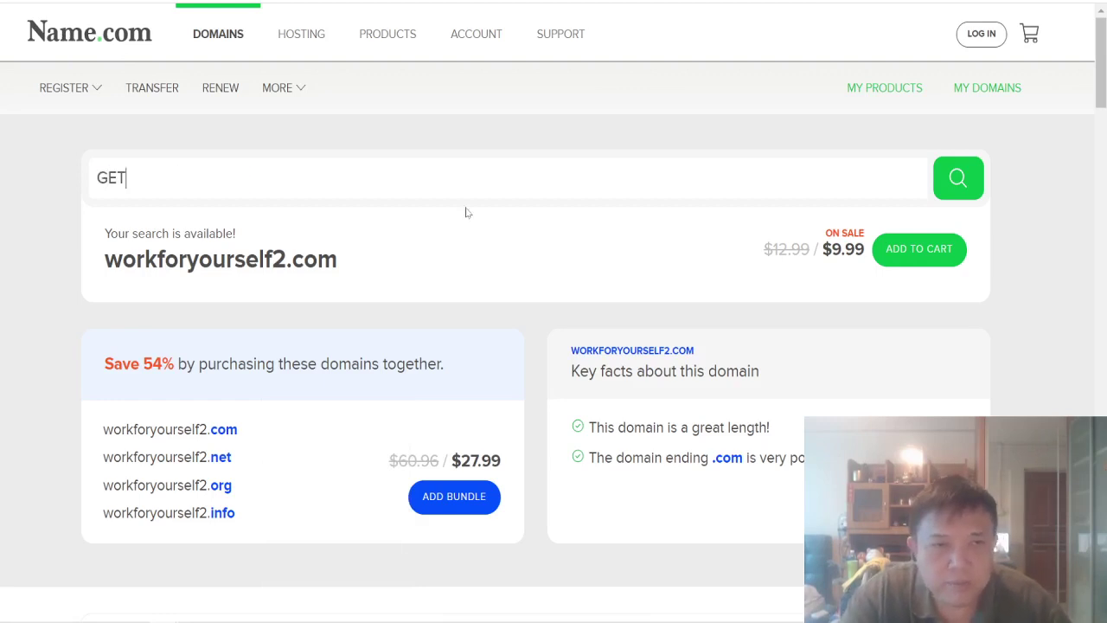
key("BackSpace")
key("BackSpace")
key("BackSpace")
type("DONE.COM")
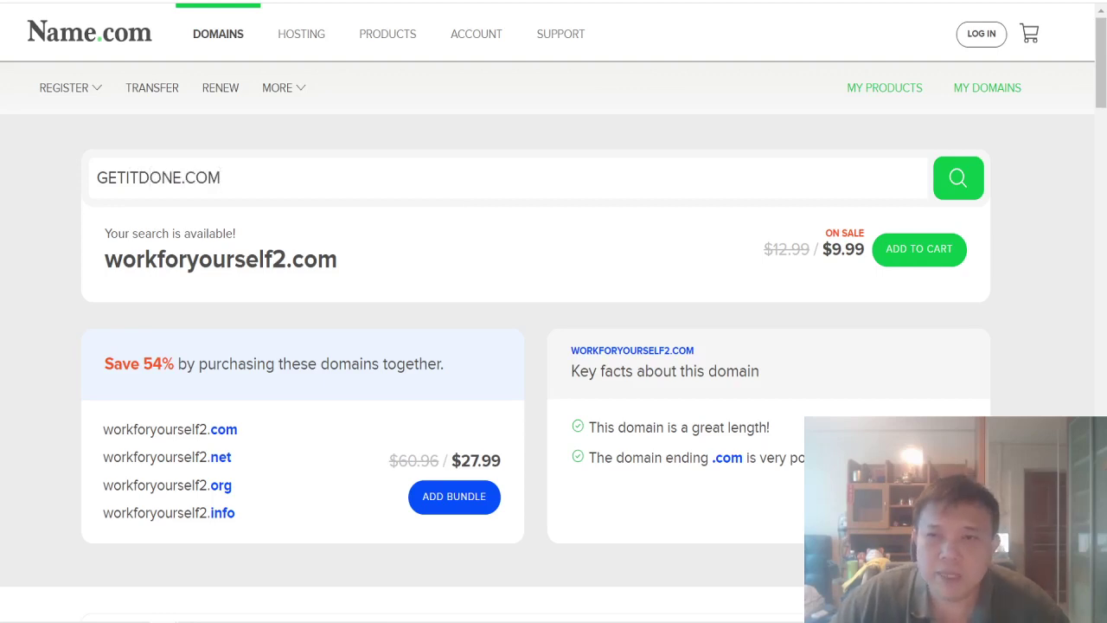
left_click(956, 183)
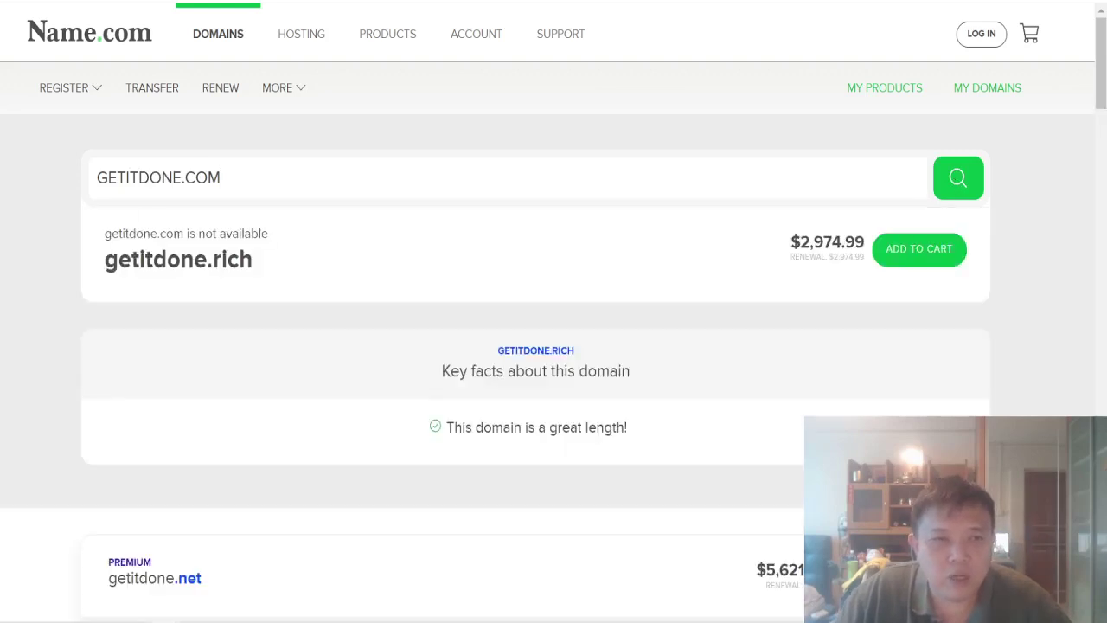
Step: Highlight that getitdone.com is unavailable and the getitdone.rich alternative at $2,974.99
left_click_drag(104, 233, 268, 234)
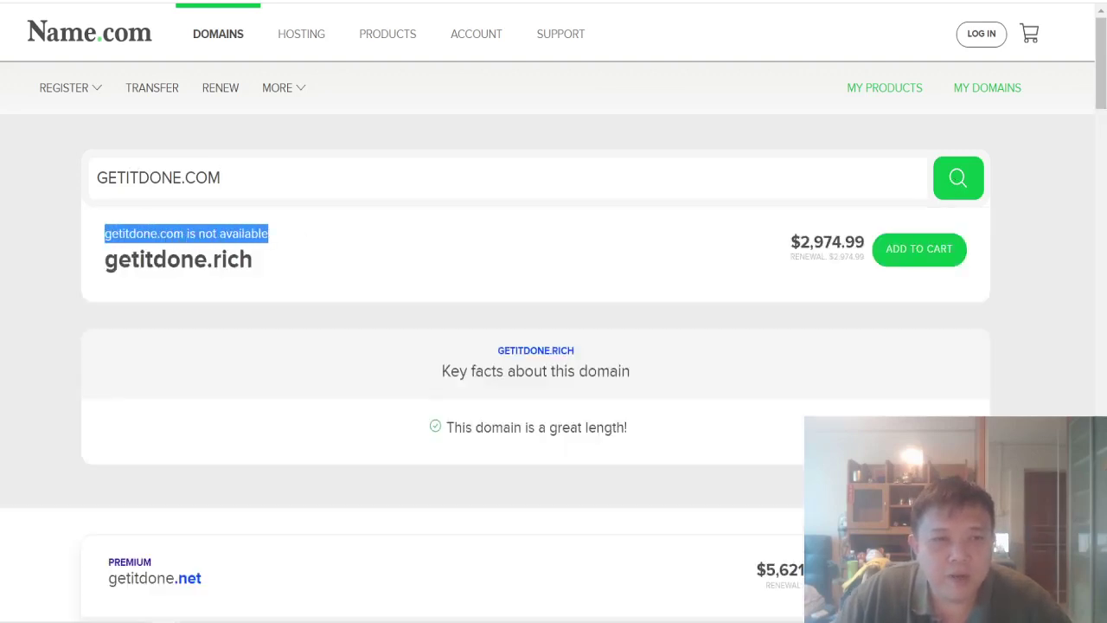
left_click_drag(105, 259, 251, 259)
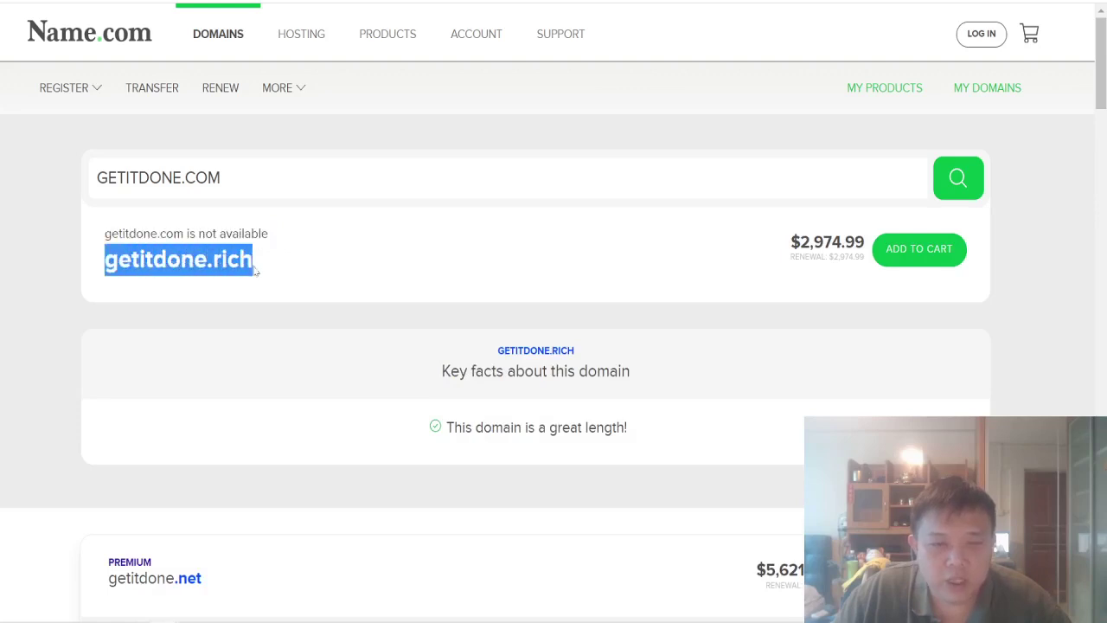
left_click_drag(791, 242, 864, 257)
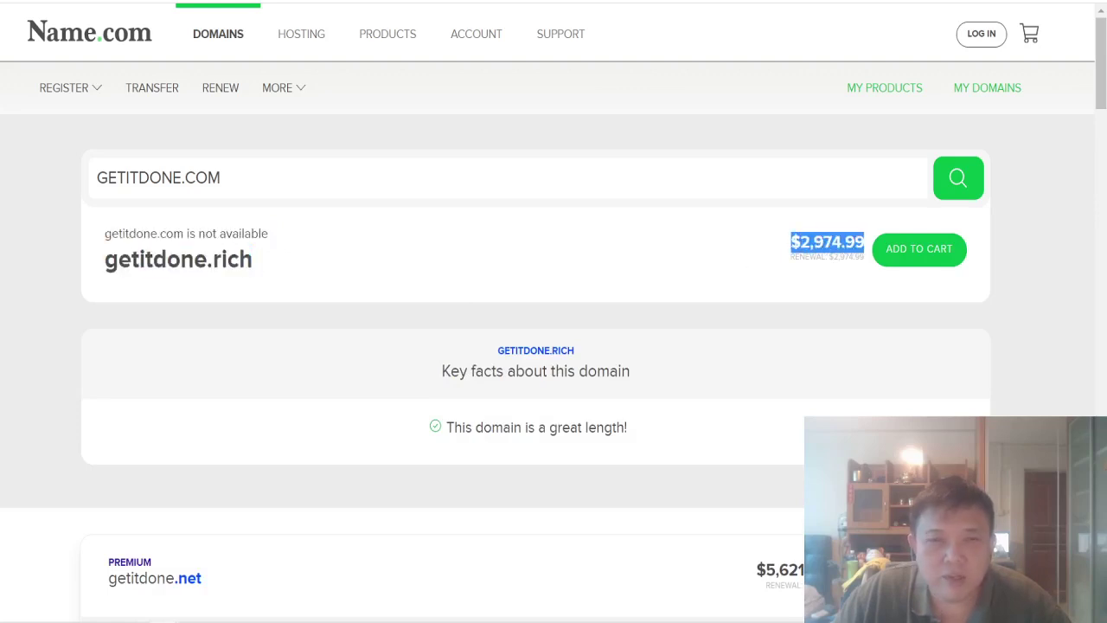
left_click(579, 252)
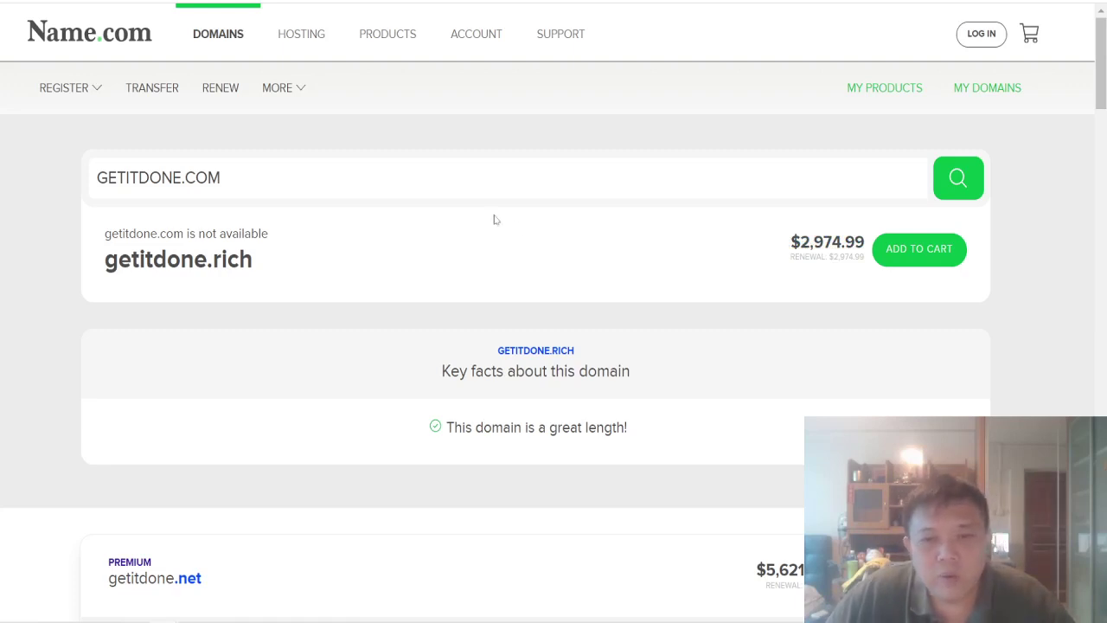
left_click_drag(790, 242, 864, 242)
Step: Search WORKFORYOURSELF2.COM and highlight its $9.99 sale price
left_click(614, 239)
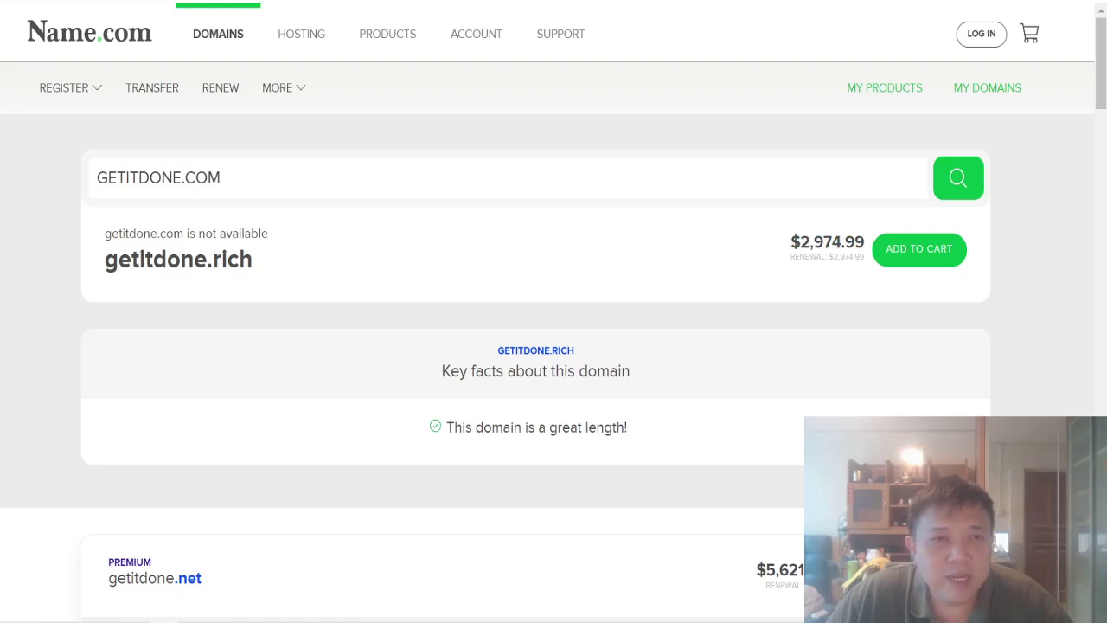
left_click(159, 177)
type("WORK")
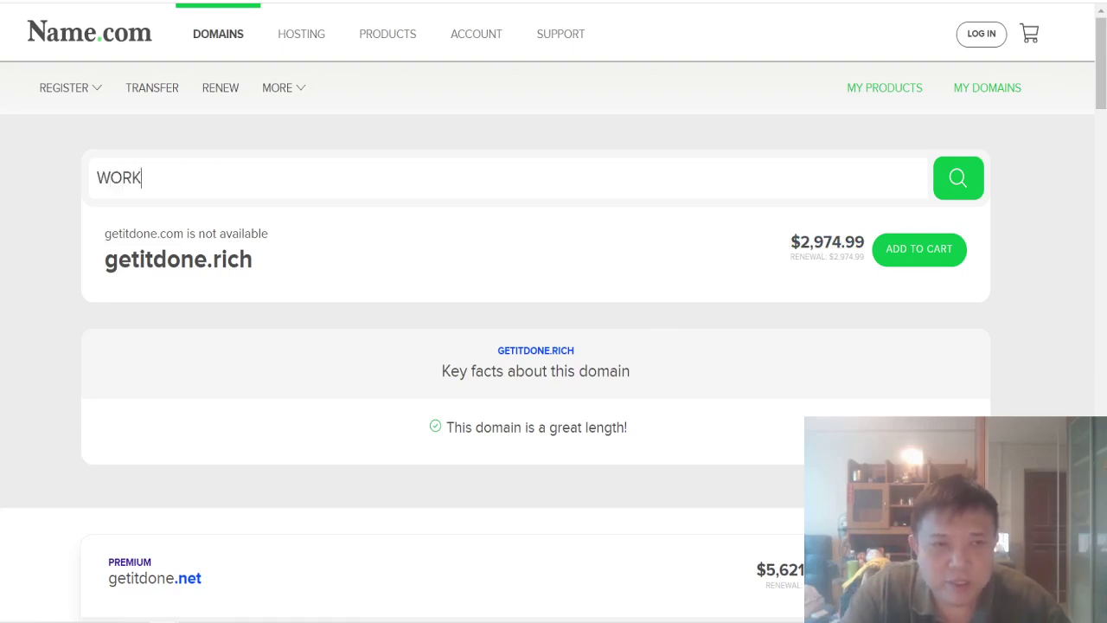
type("FORYOURS")
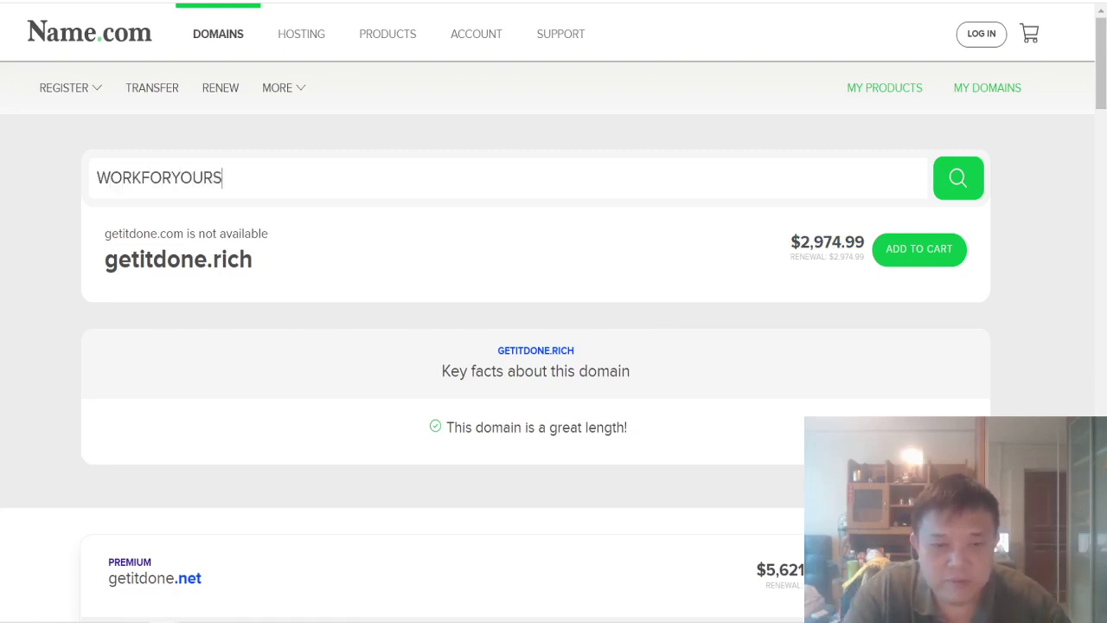
type("ELF2.COM")
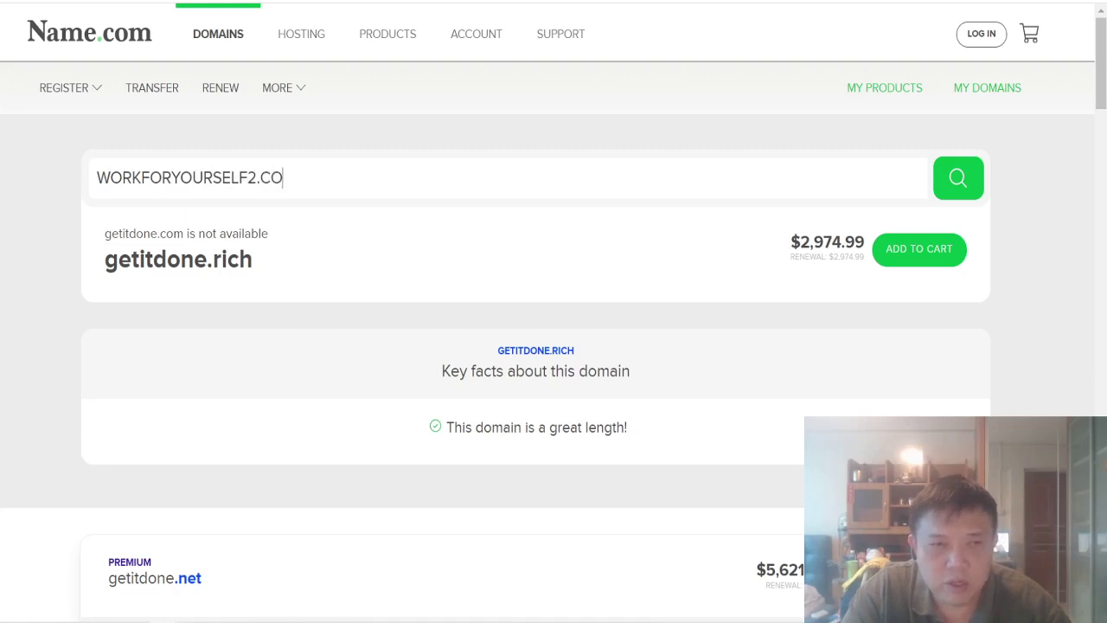
key("Return")
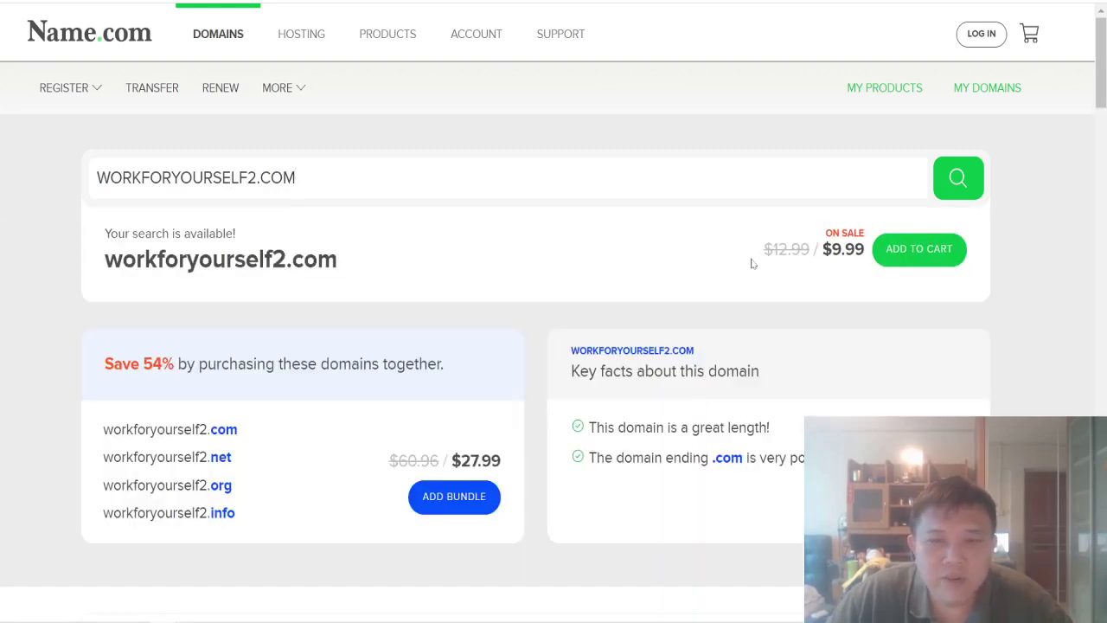
left_click_drag(823, 249, 863, 250)
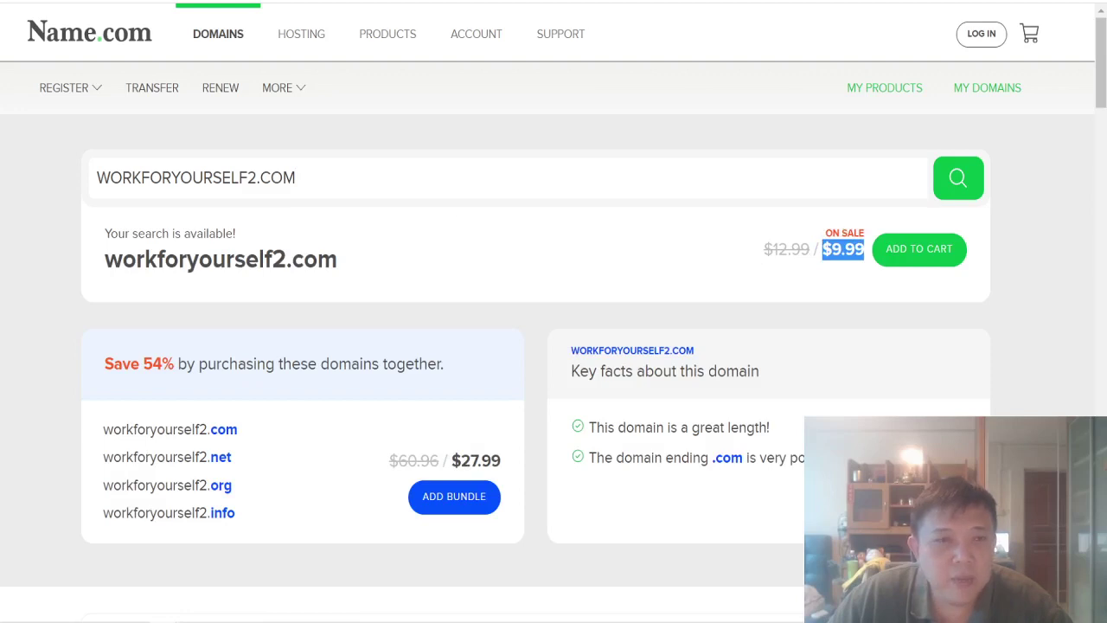
left_click_drag(260, 177, 296, 177)
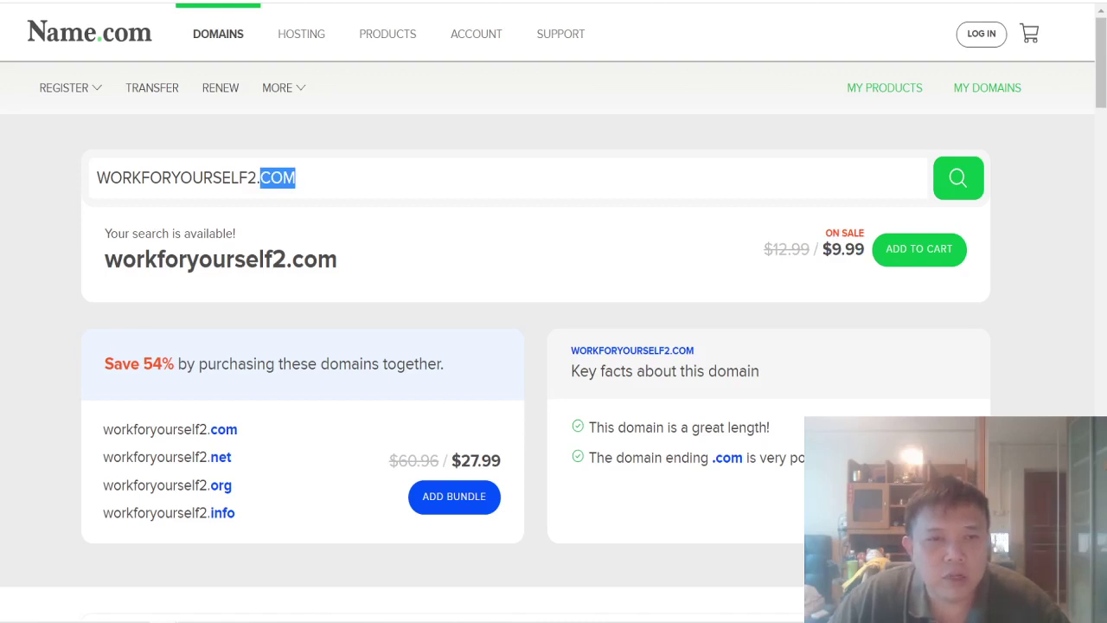
Step: Search WORKFORYOURSELF.COM without the 2 and note it is not available
left_click(257, 177)
key("BackSpace")
key("Return")
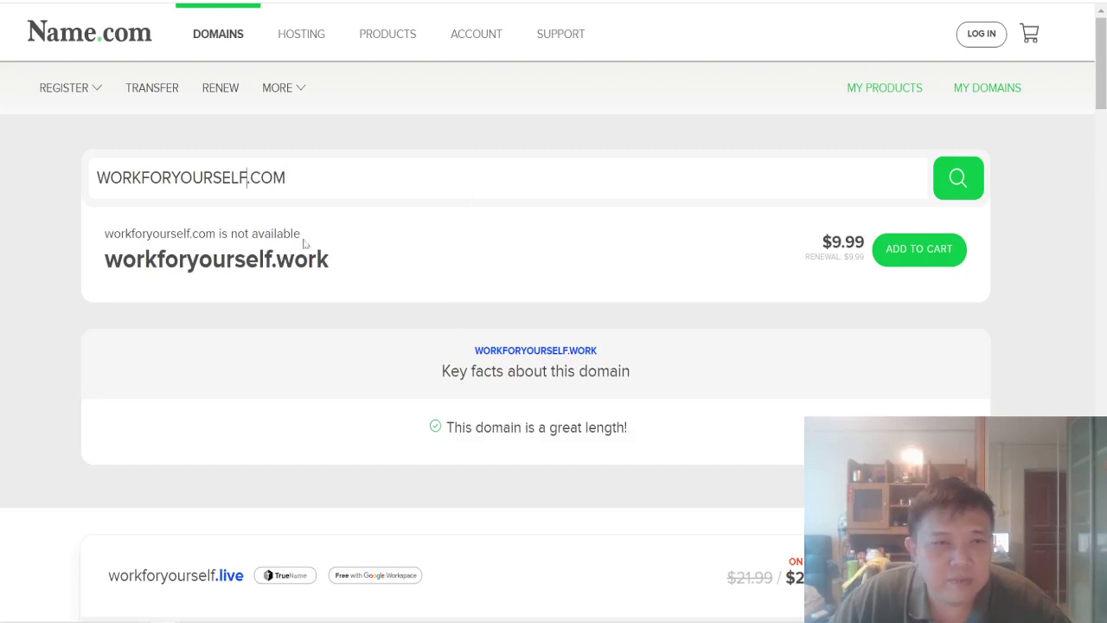
left_click_drag(113, 233, 300, 233)
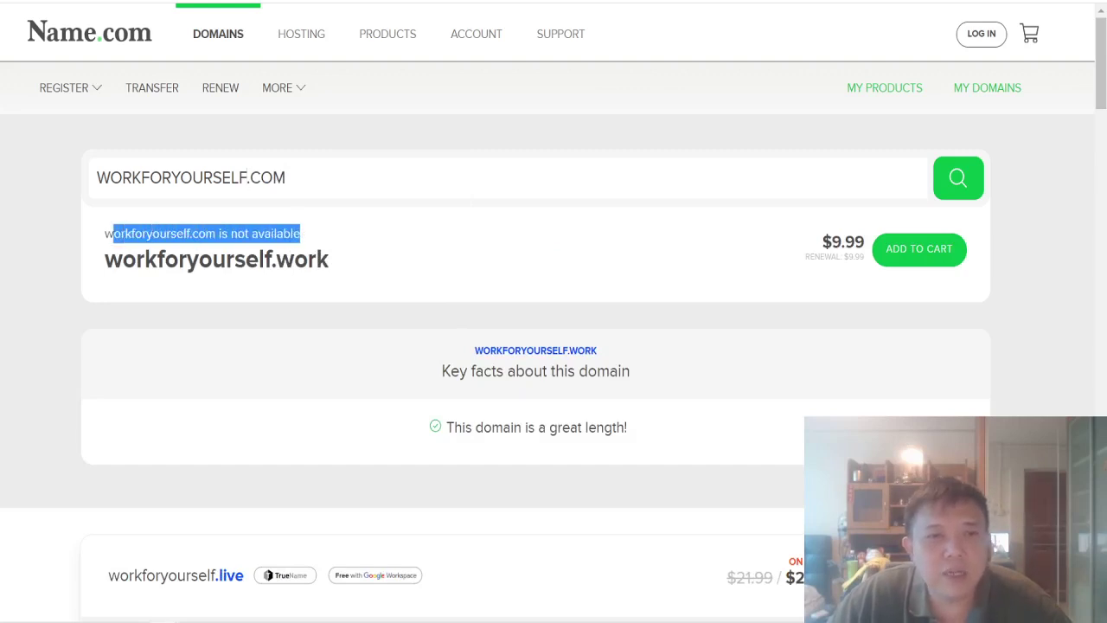
Step: Search workforyourself2.com again and highlight its available status and $9.99 sale price
left_click(246, 177)
type("2")
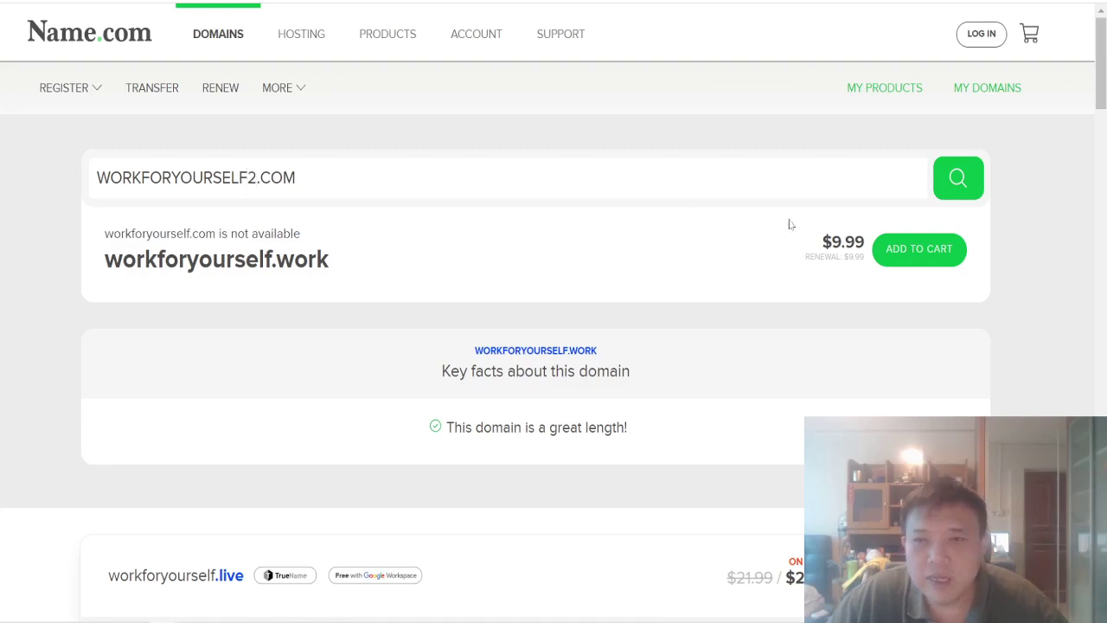
left_click(959, 179)
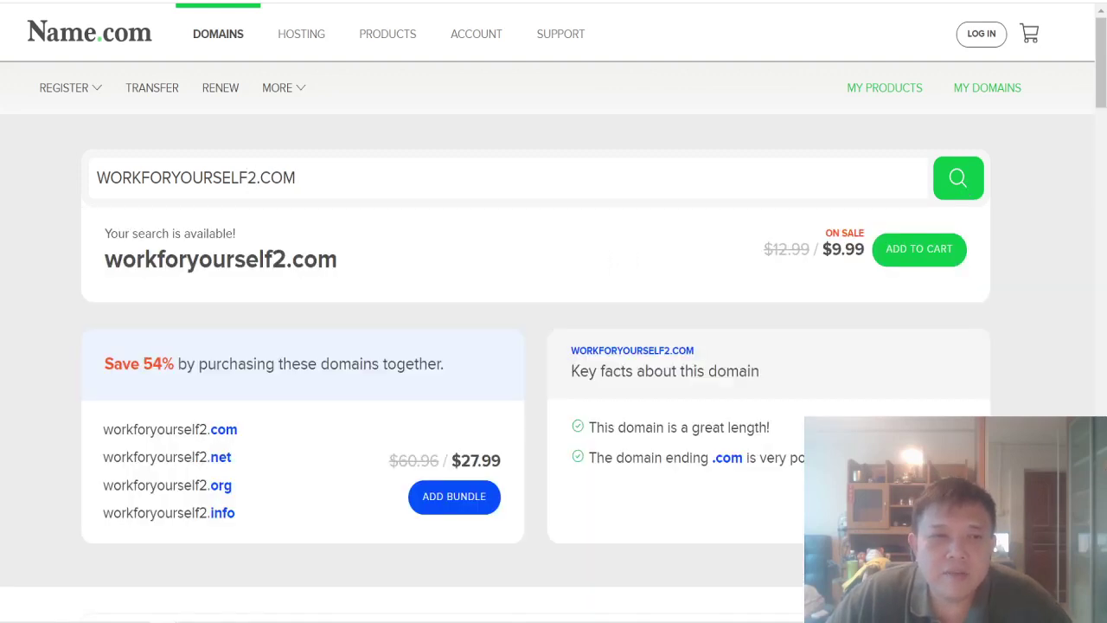
left_click_drag(162, 234, 249, 246)
left_click_drag(136, 260, 337, 259)
left_click_drag(822, 250, 843, 251)
triple_click(842, 251)
left_click(842, 250)
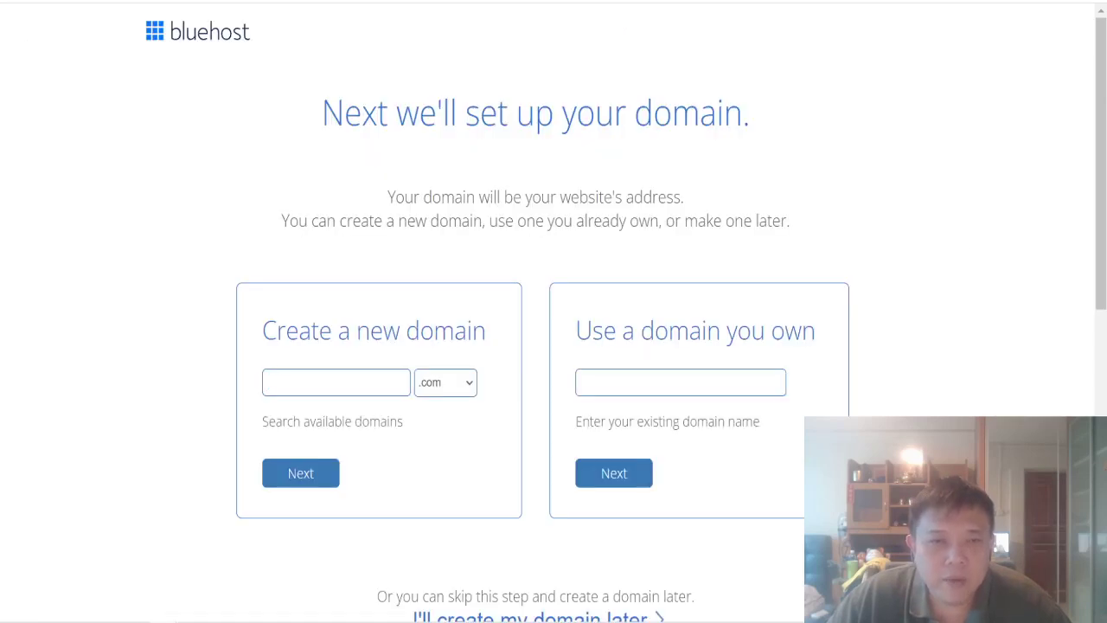
Step: Enter workforyourself2 as the new .com domain via autofill and continue
left_click(270, 382)
type("WORKFOR")
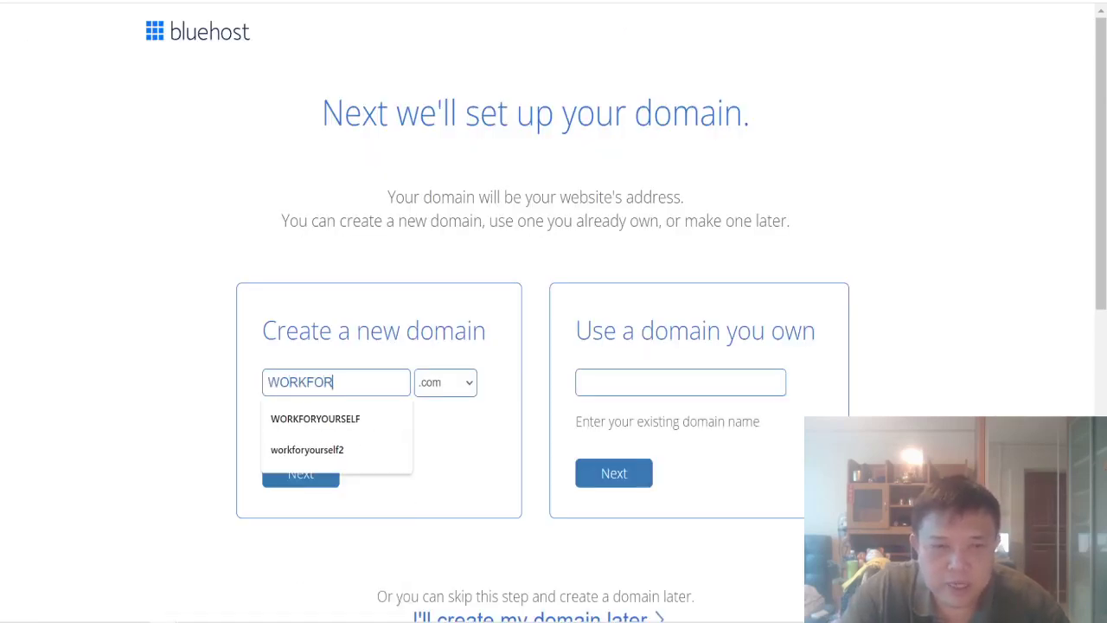
key("Down")
key("Down")
key("Return")
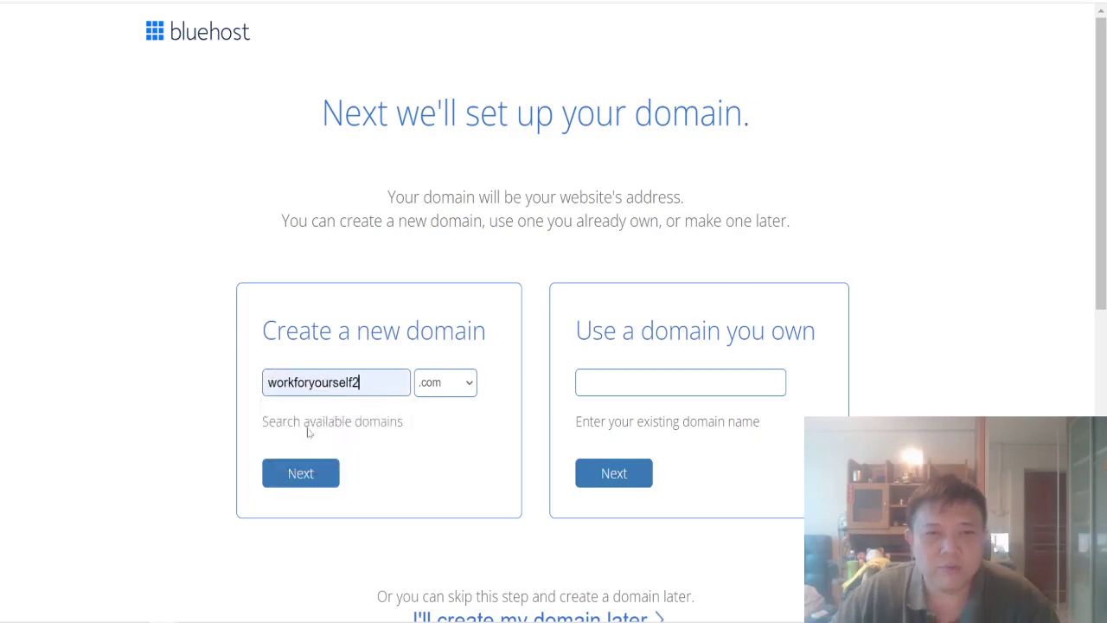
left_click(300, 475)
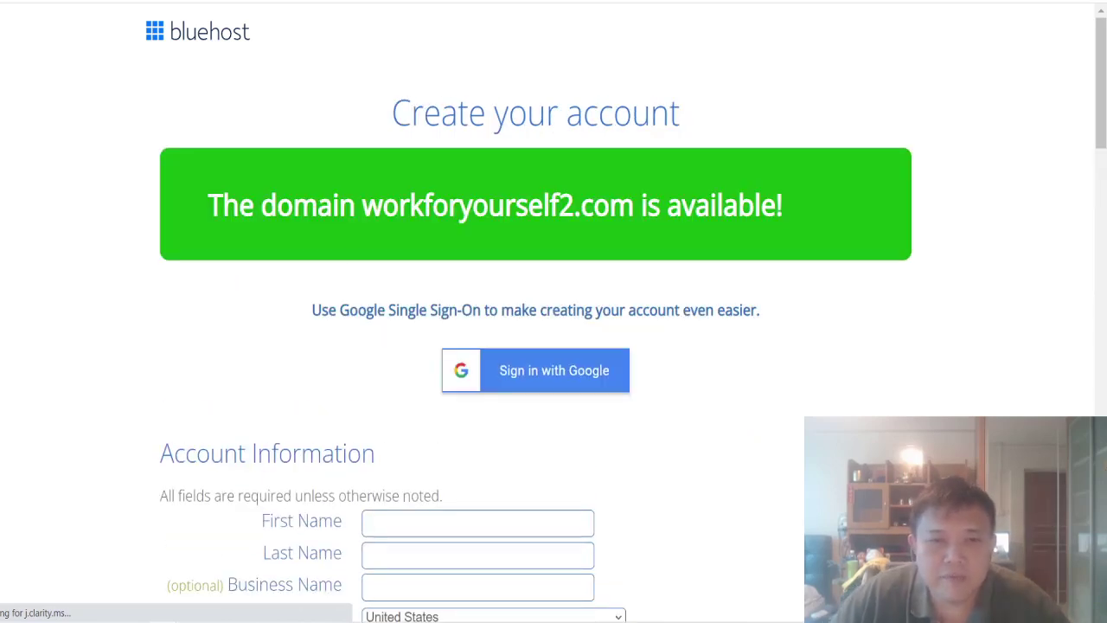
Step: Highlight the Basic 12-month plan's $35.40 hosting price on the signup form
scroll(420, 203, "down", 3)
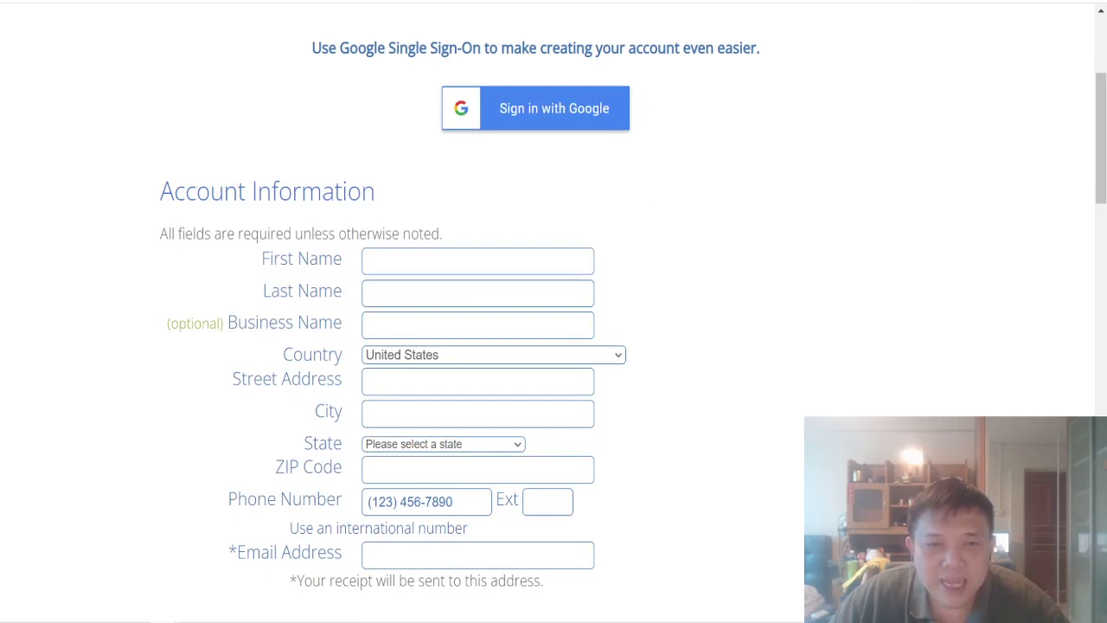
scroll(385, 439, "down", 3)
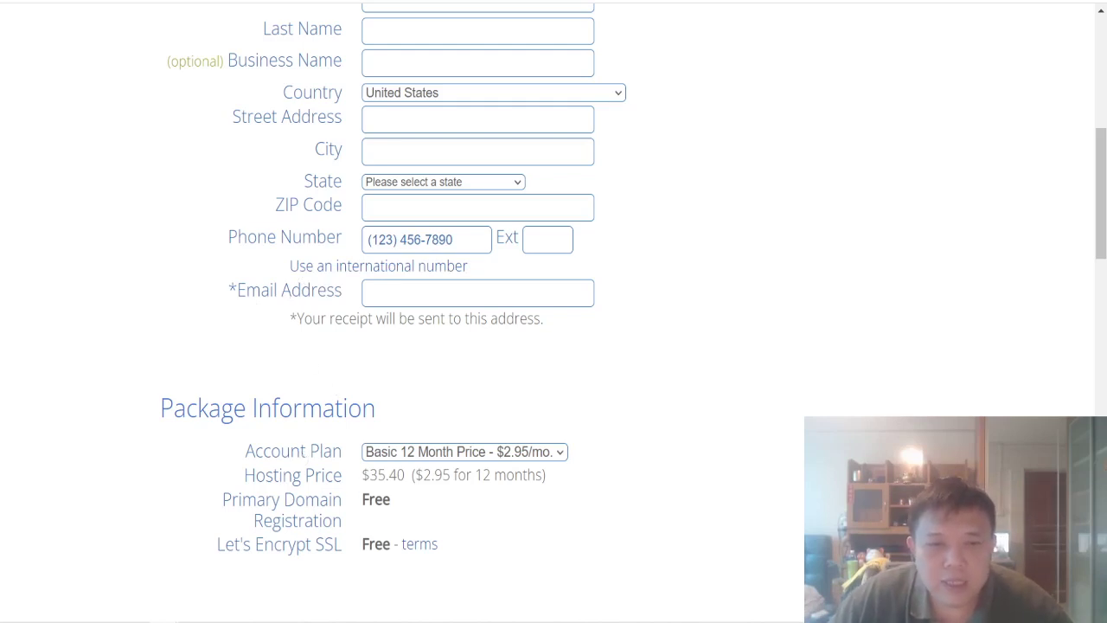
left_click_drag(362, 475, 405, 475)
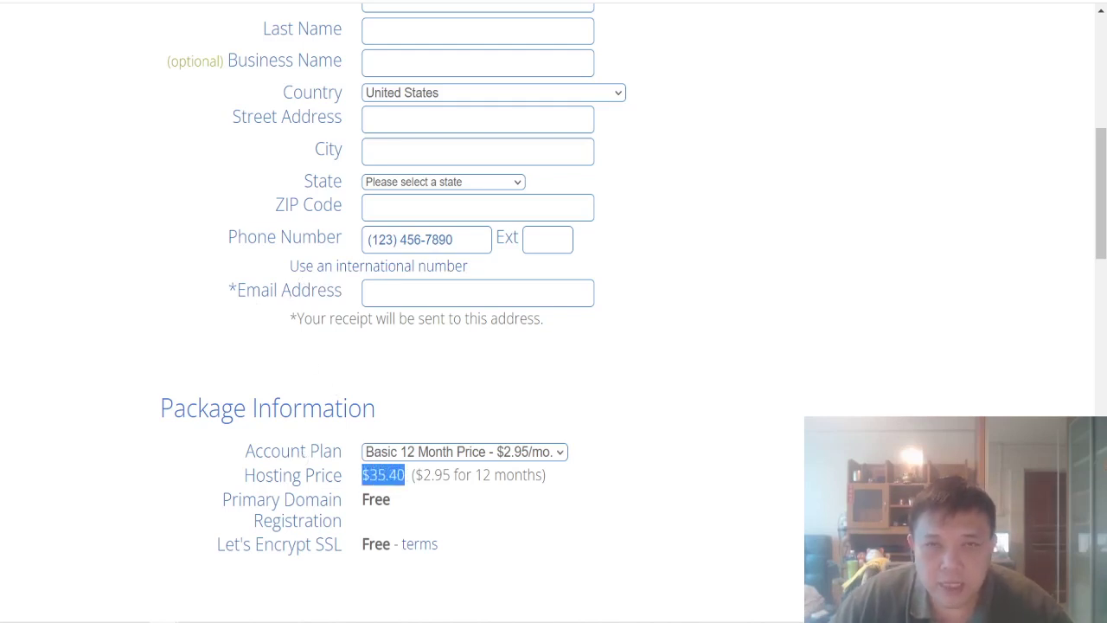
left_click(540, 414)
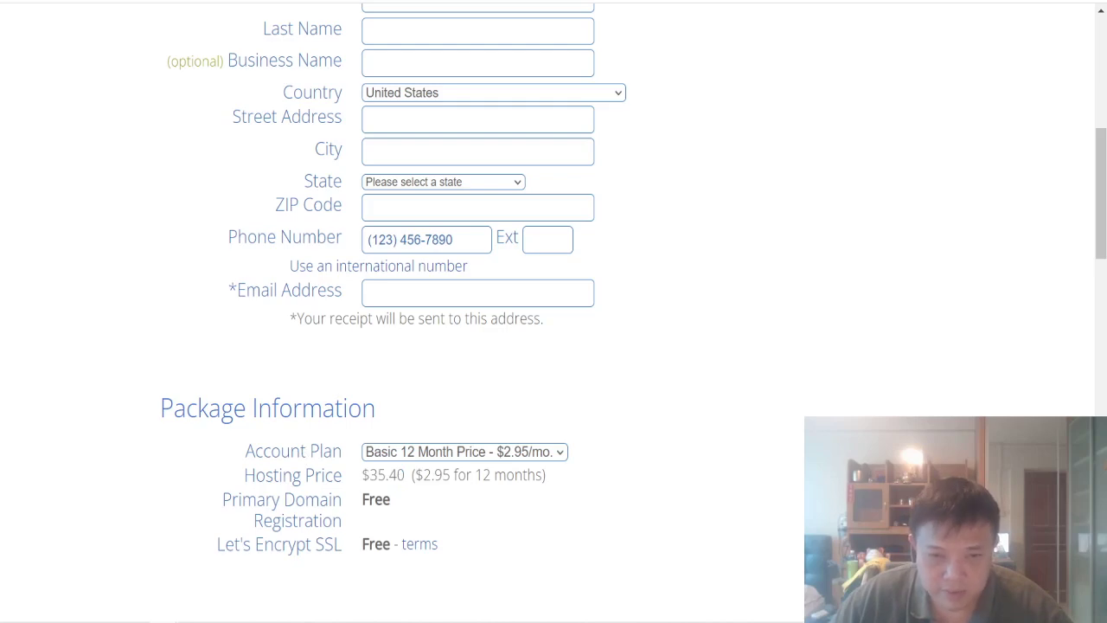
Step: Turn off the Domain Privacy + Protection, Codeguard Basic and SiteLock Security extras
scroll(571, 412, "down", 6)
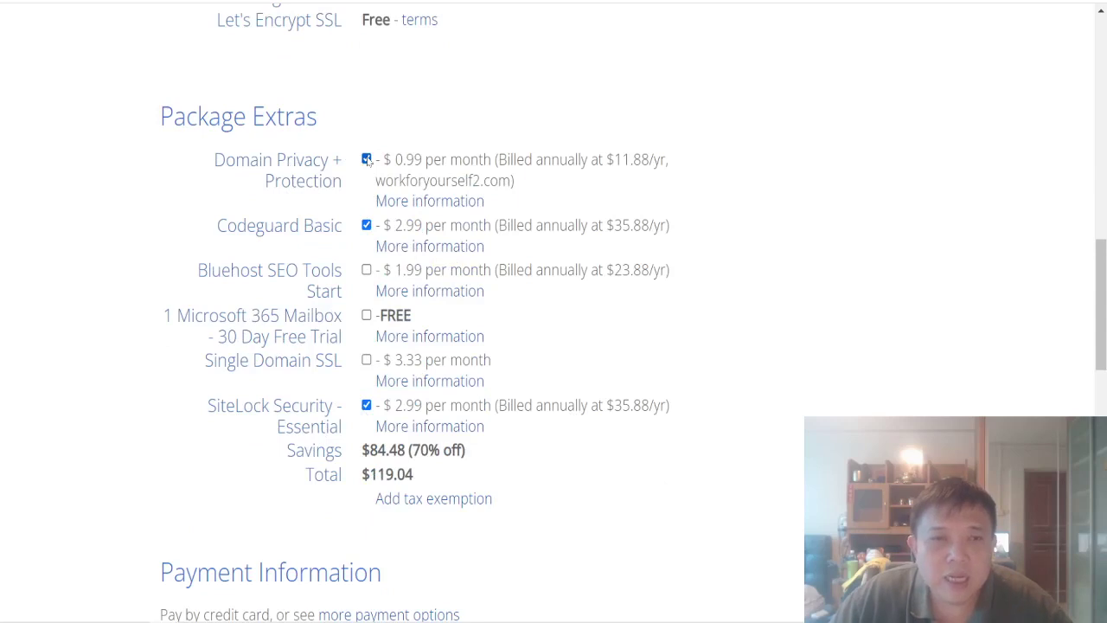
left_click(366, 160)
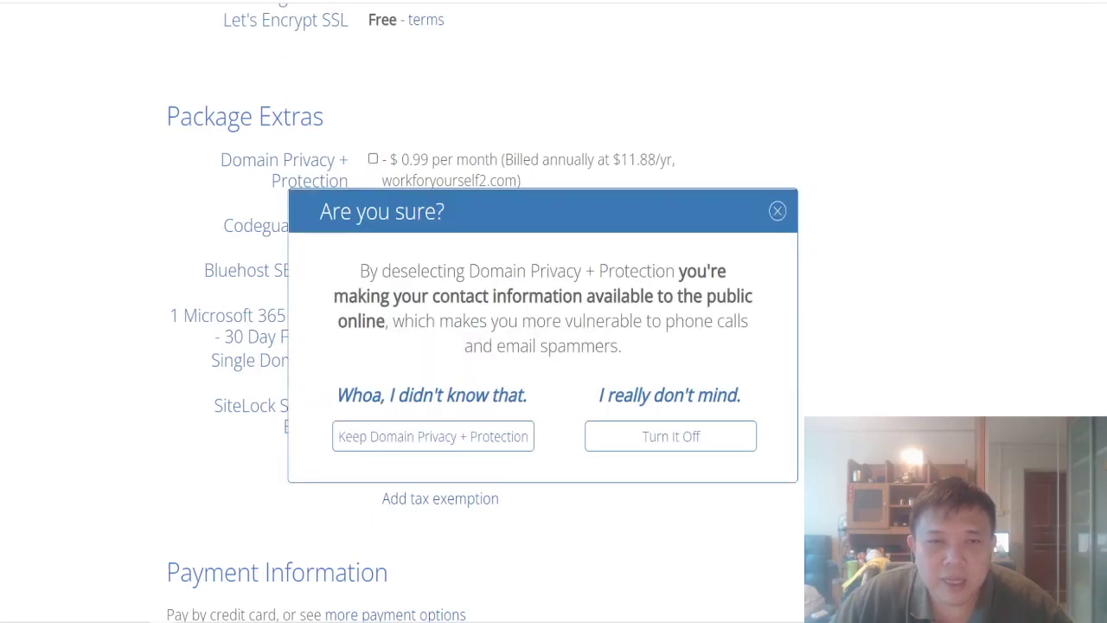
left_click(673, 443)
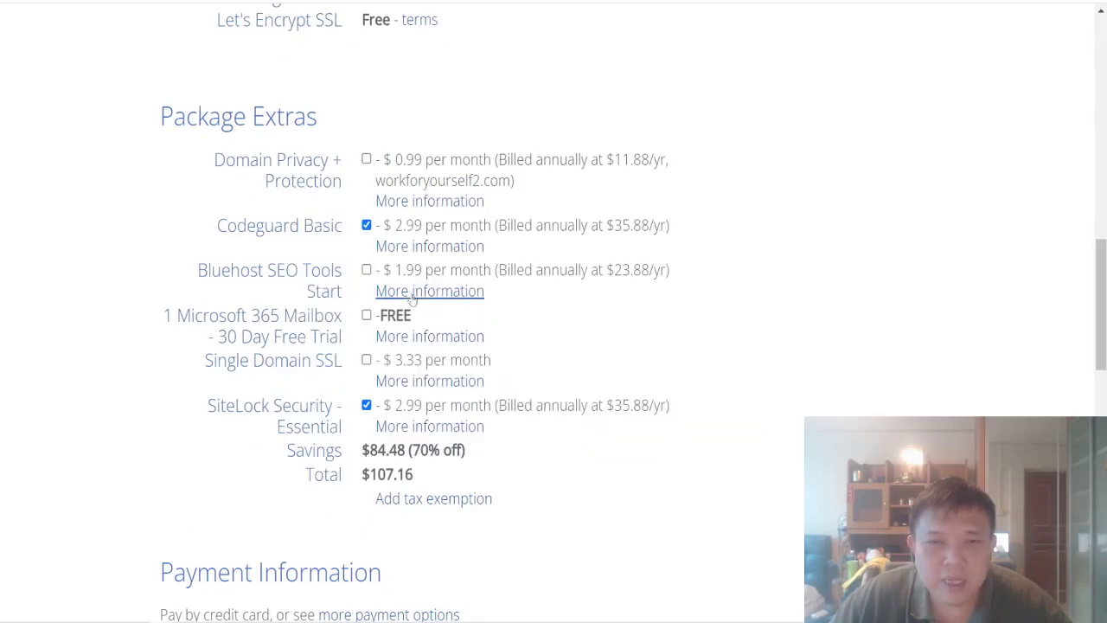
left_click(367, 226)
left_click(367, 405)
Step: Re-check all three extras, then uncheck them again, leaving the total at $35.40
left_click(366, 405)
left_click(367, 226)
left_click(366, 159)
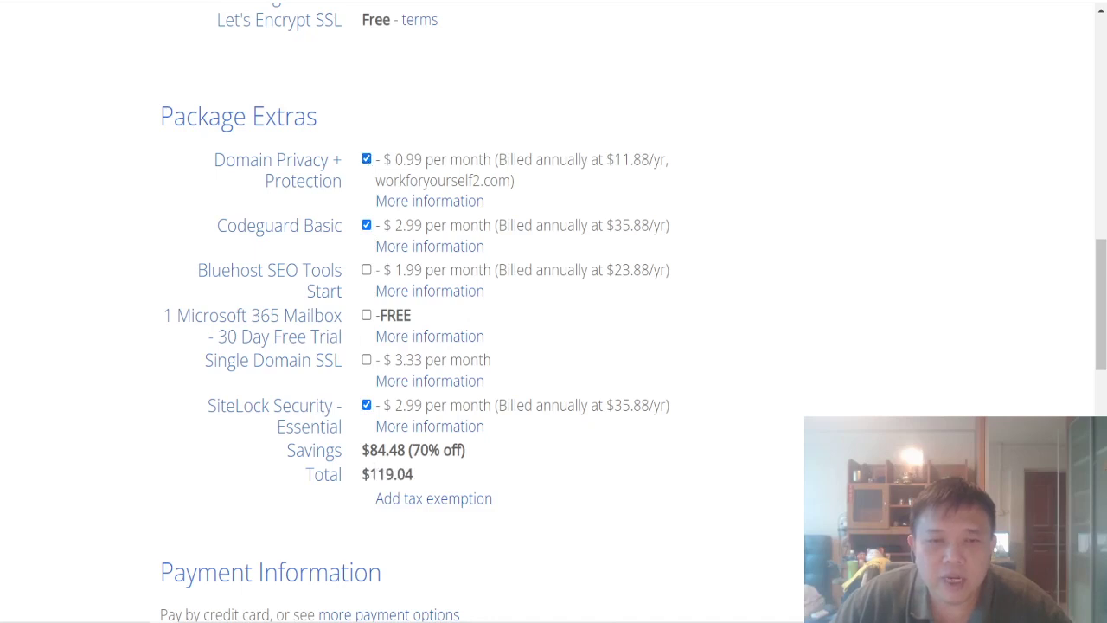
left_click(367, 159)
left_click(367, 225)
left_click(367, 405)
Step: Scroll through Payment Information and the Auto Renewal Terms to the submit button
scroll(626, 318, "down", 3)
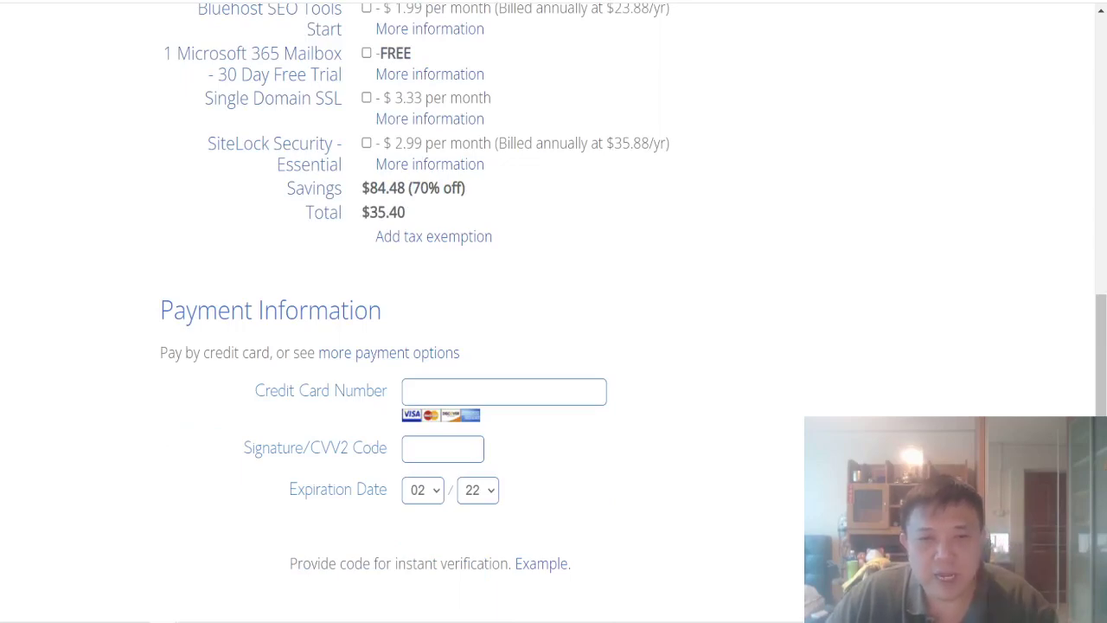
scroll(618, 404, "down", 3)
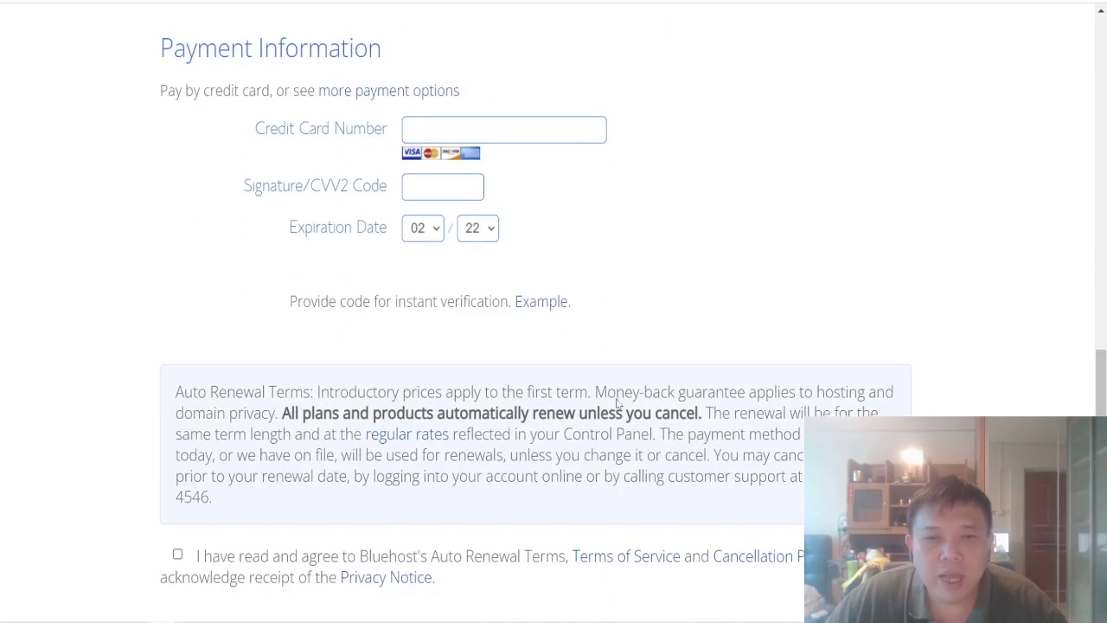
scroll(432, 354, "down", 2)
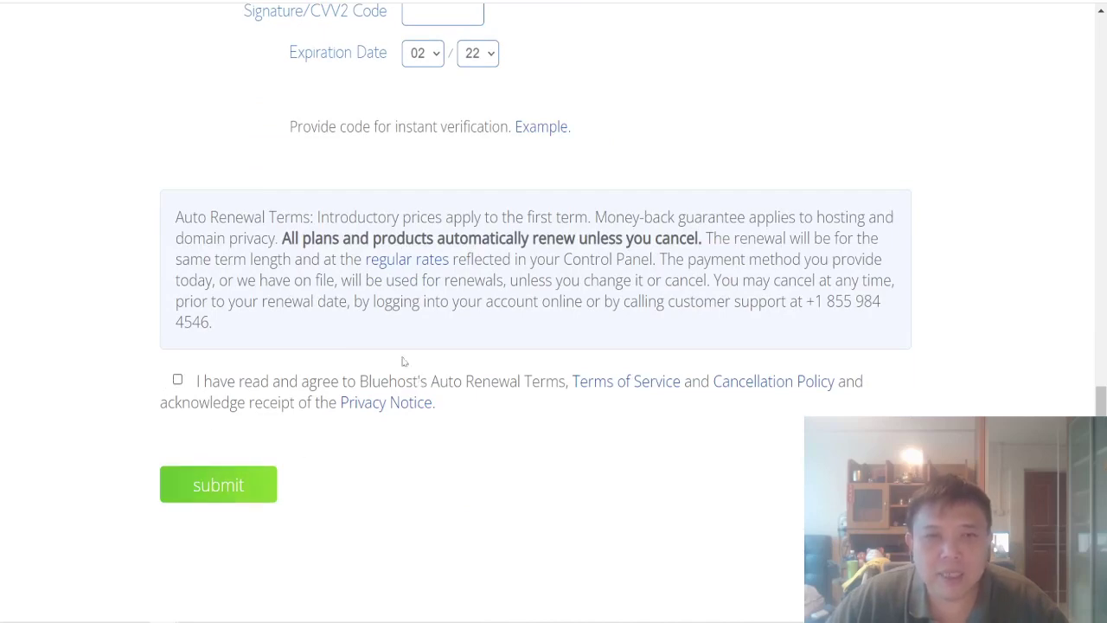
scroll(403, 362, "up", 4)
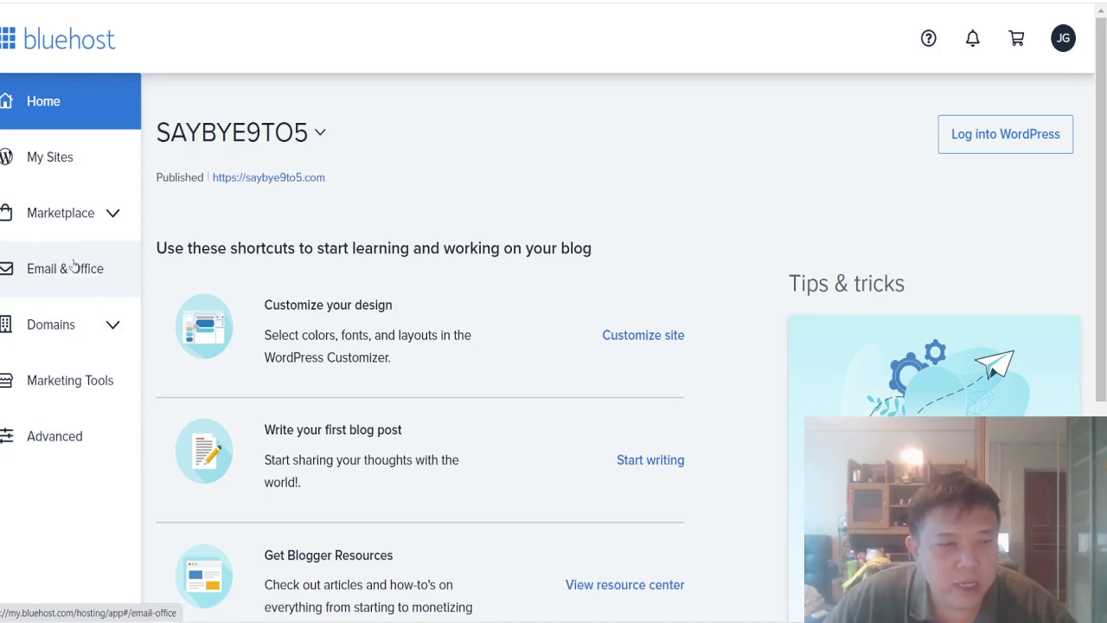
Step: Open cPanel's Email Accounts list from the Advanced sidebar section
left_click(88, 441)
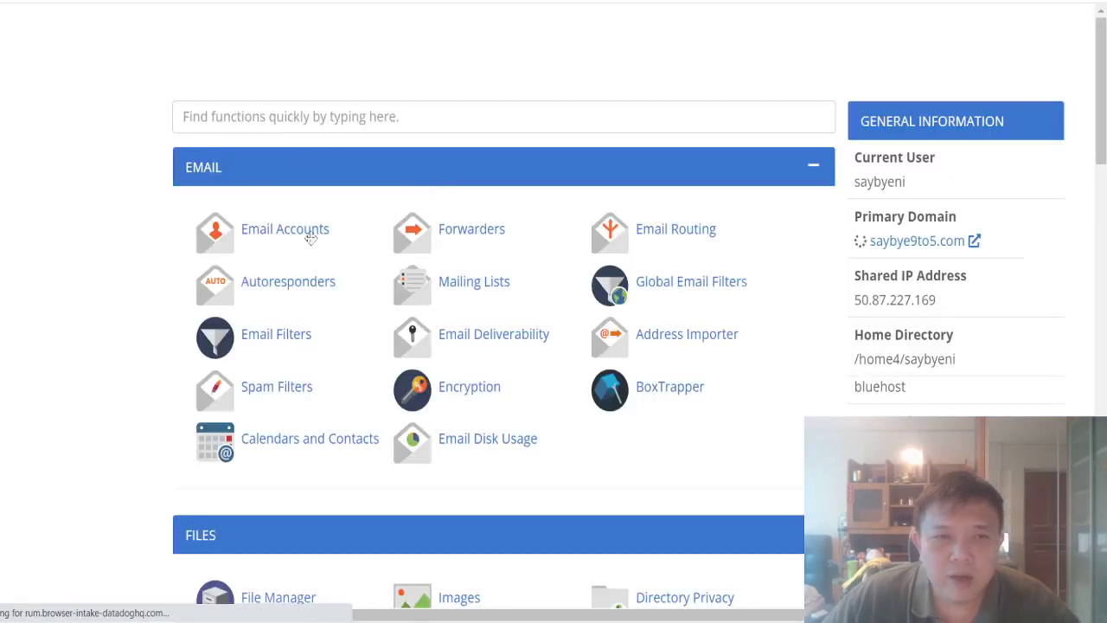
left_click(298, 240)
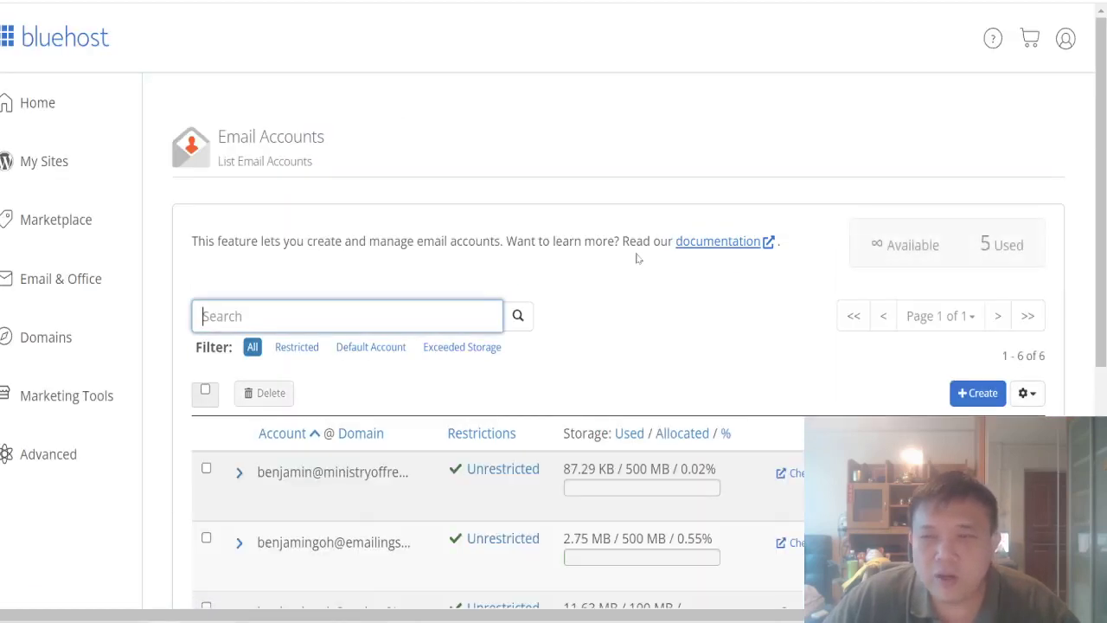
scroll(636, 258, "down", 4)
scroll(637, 257, "up", 3)
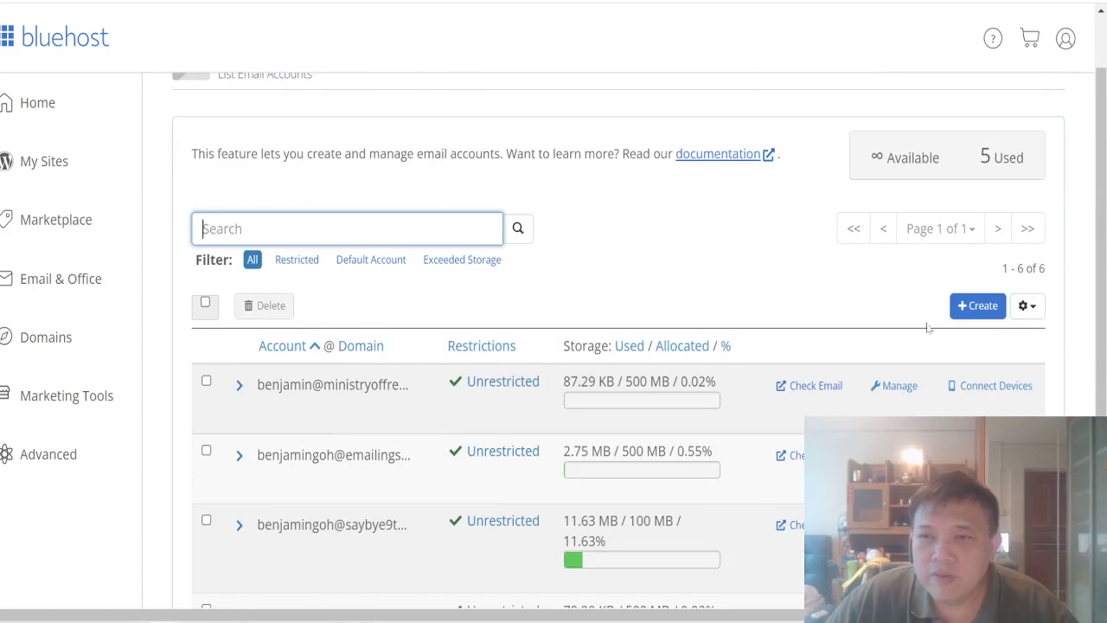
Step: Create a new email account and choose saybye9to5.com from the Domain dropdown
left_click(980, 298)
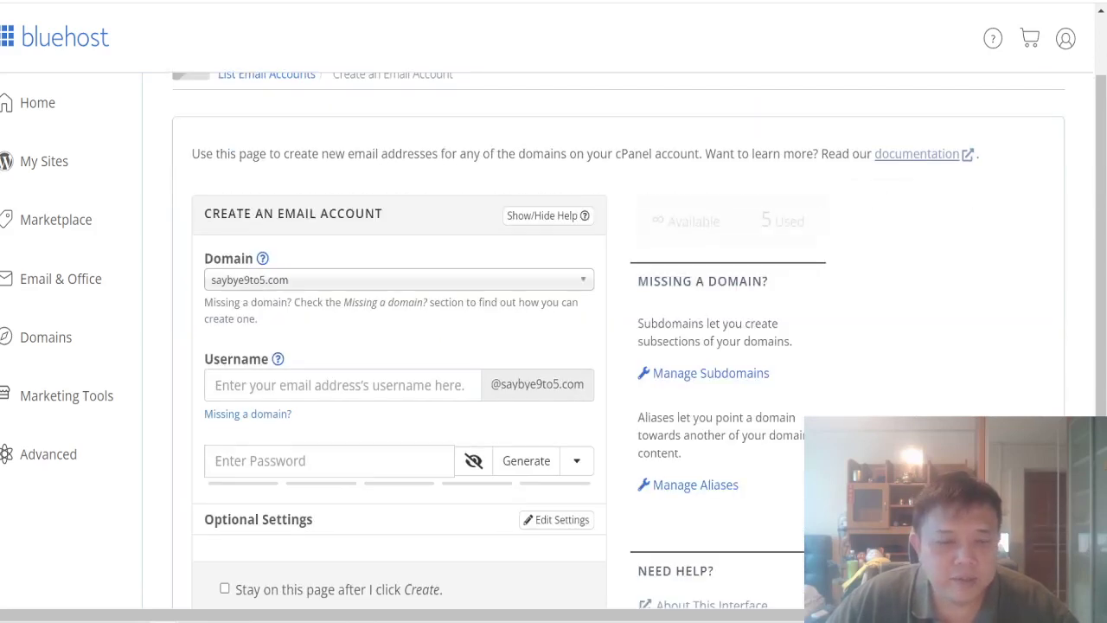
left_click(232, 286)
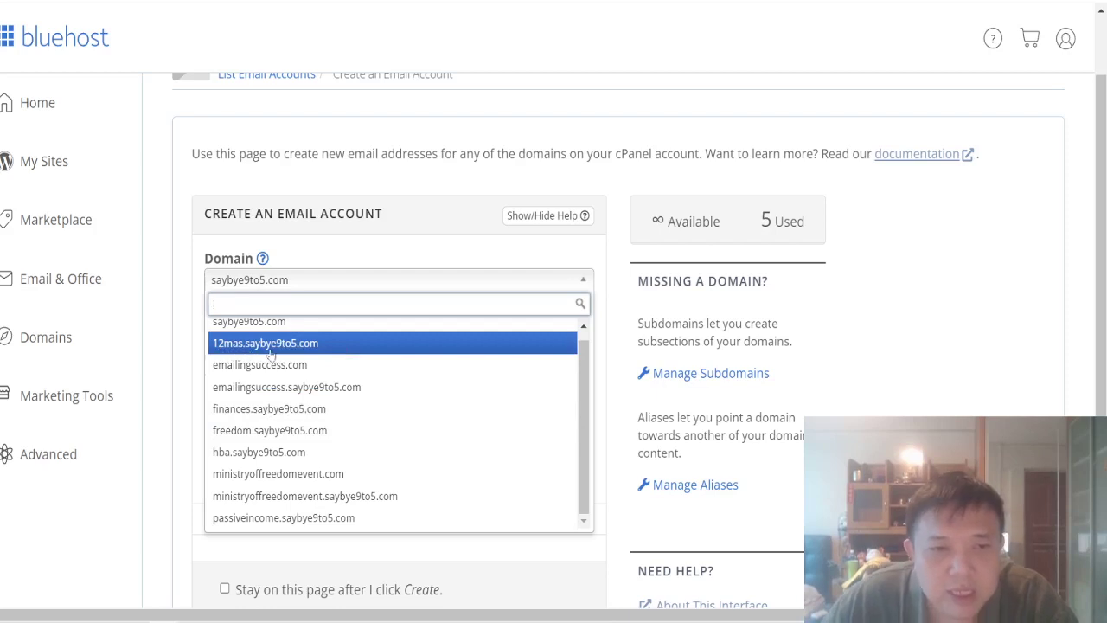
scroll(260, 342, "up", 1)
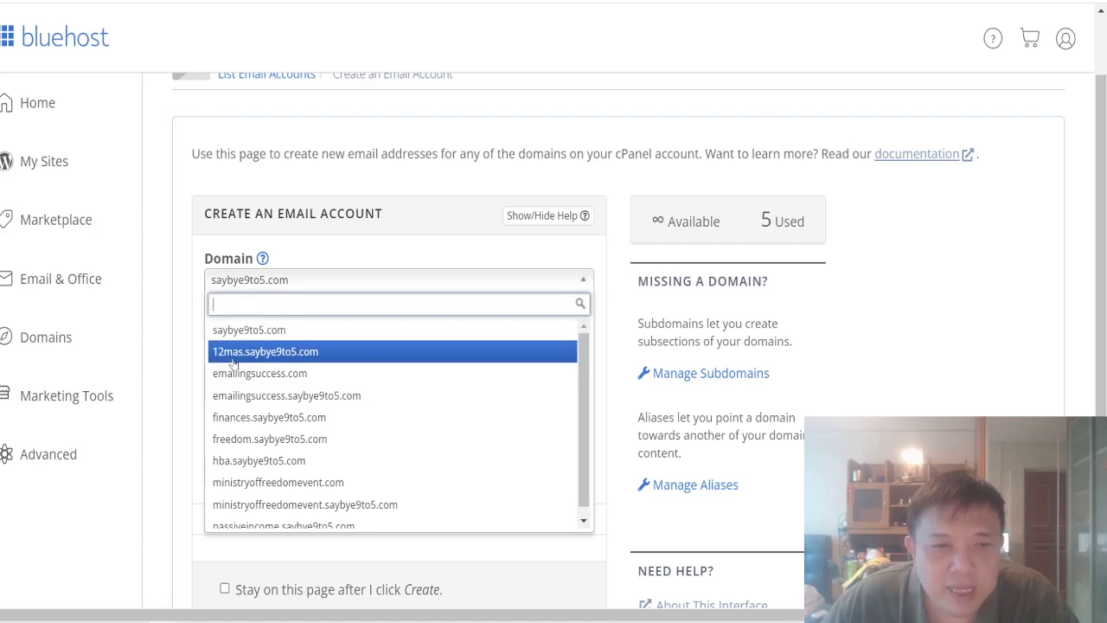
scroll(234, 364, "down", 1)
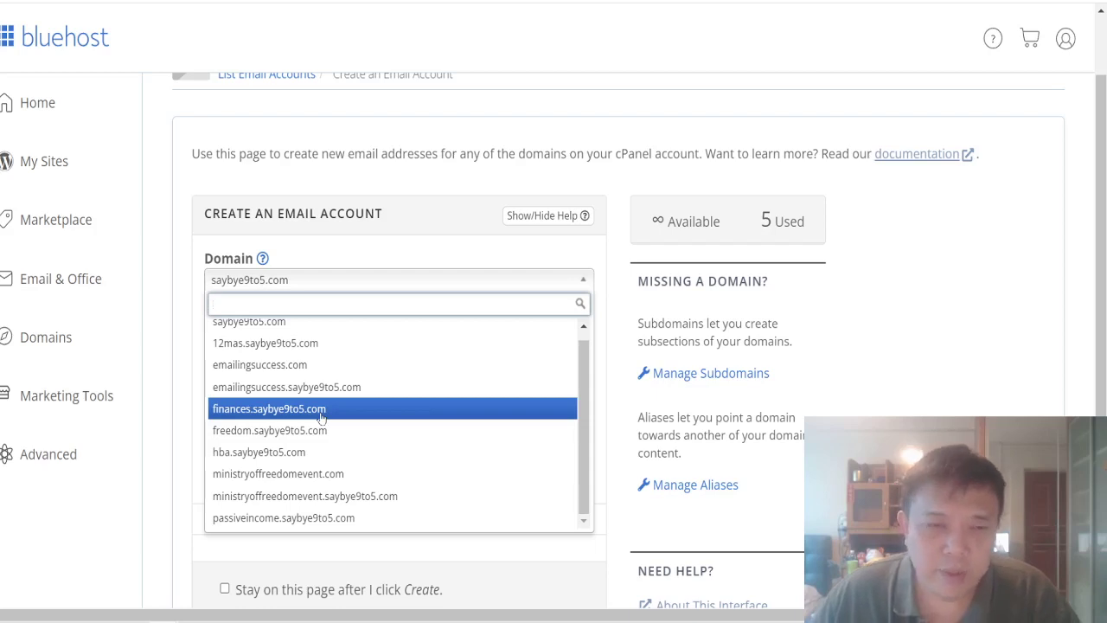
scroll(321, 418, "up", 1)
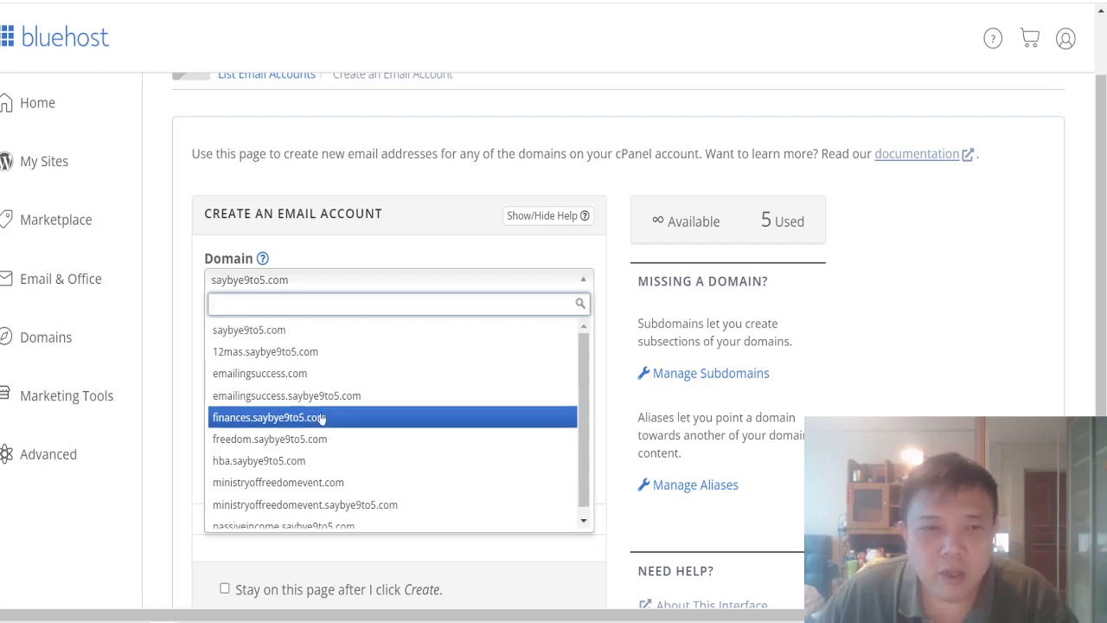
left_click(317, 329)
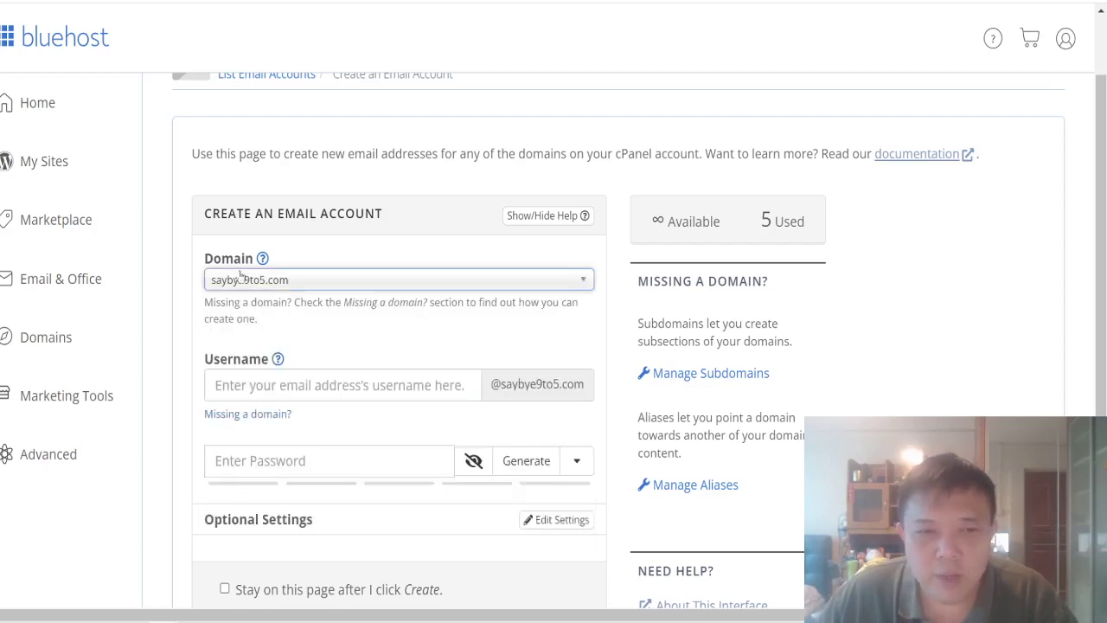
left_click(294, 385)
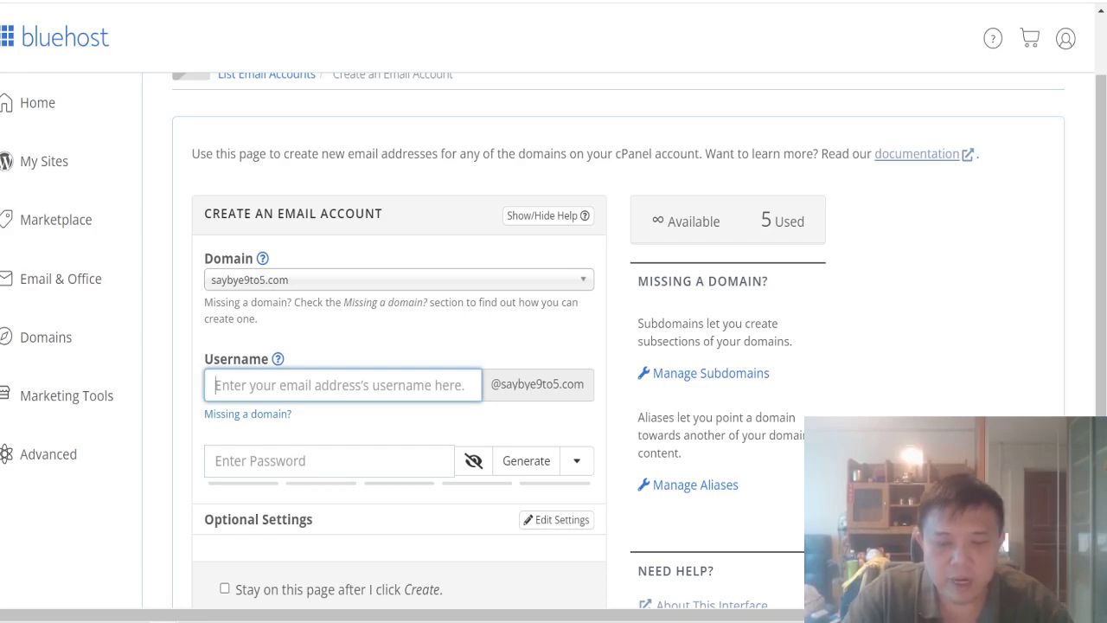
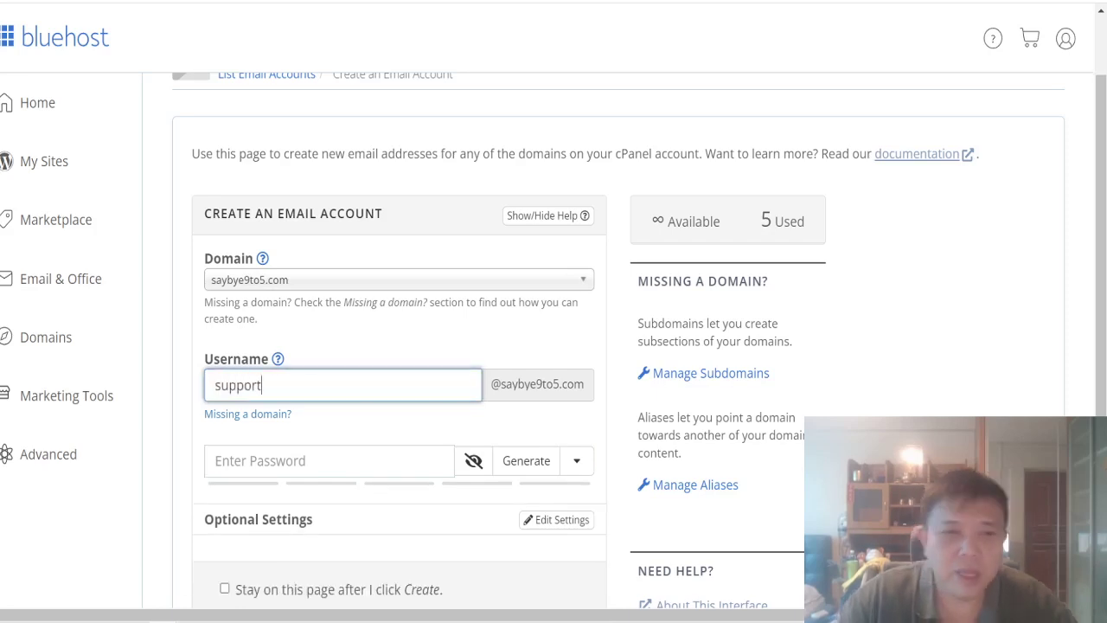
Step: Dismiss the saved-password suggestions and submit the new account with + Create
left_click(328, 460)
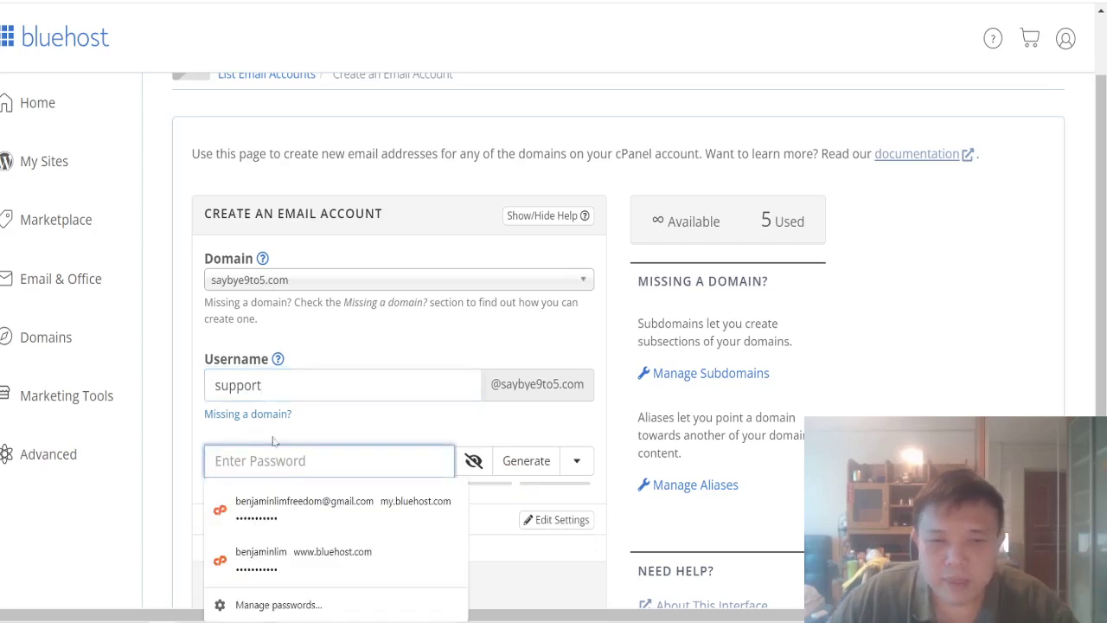
left_click(340, 424)
scroll(338, 422, "down", 2)
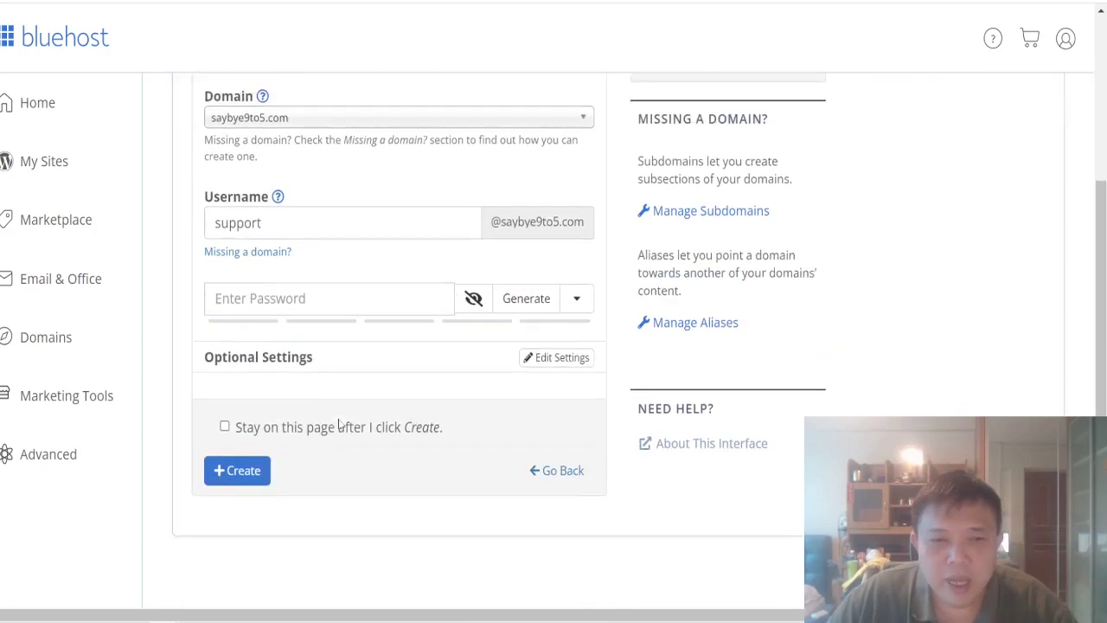
left_click(249, 456)
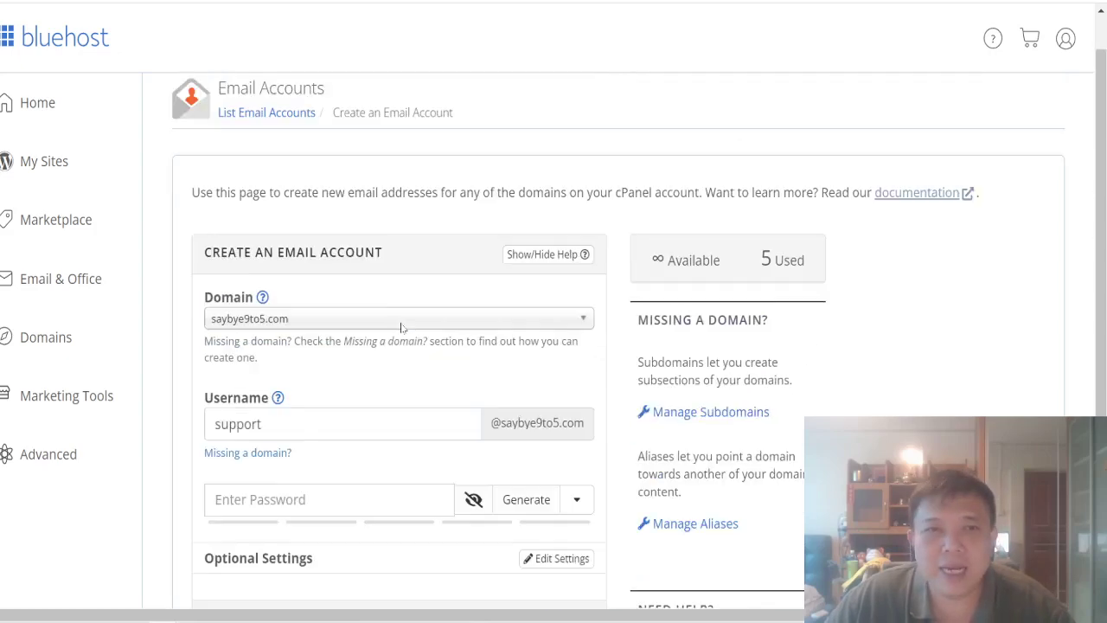
Step: Return to the Email Accounts list, scroll the six mailboxes and highlight the second address
left_click(290, 150)
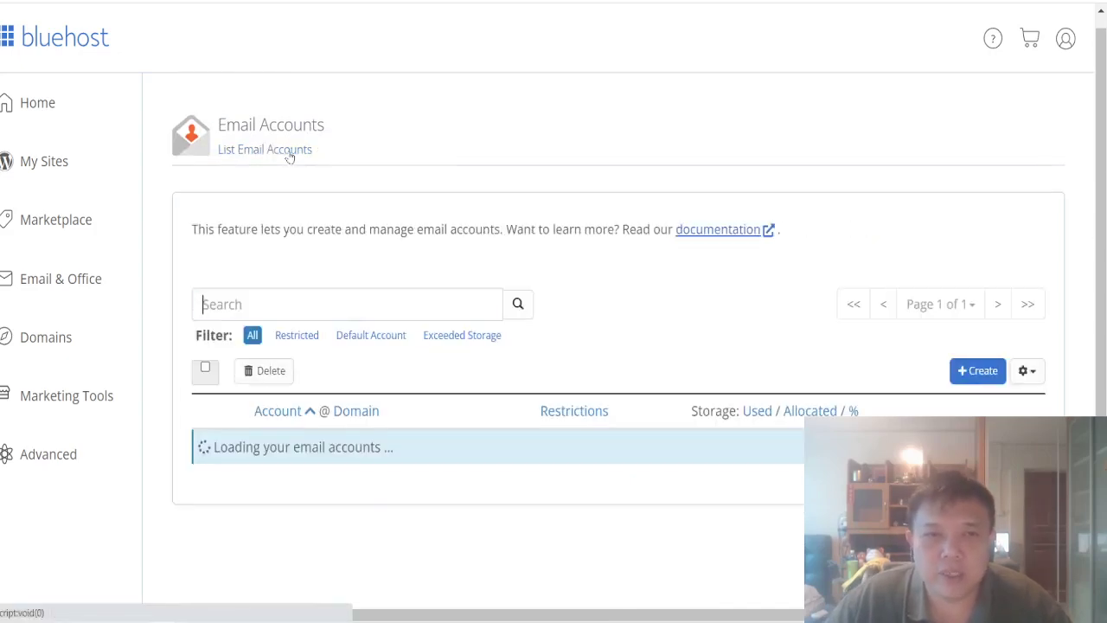
scroll(527, 336, "down", 4)
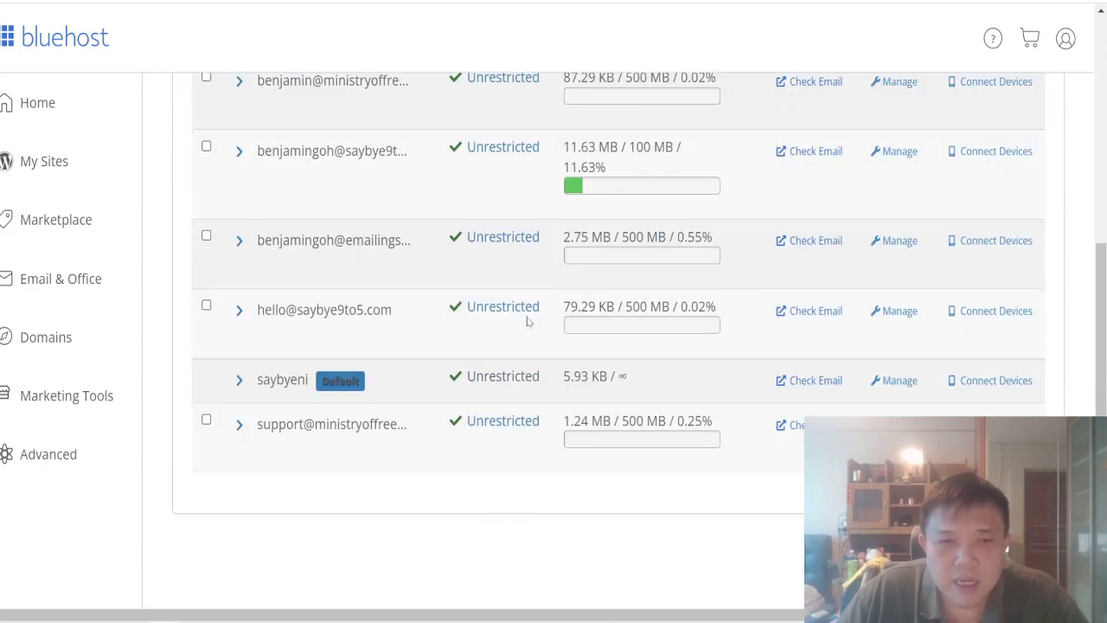
scroll(321, 366, "up", 2)
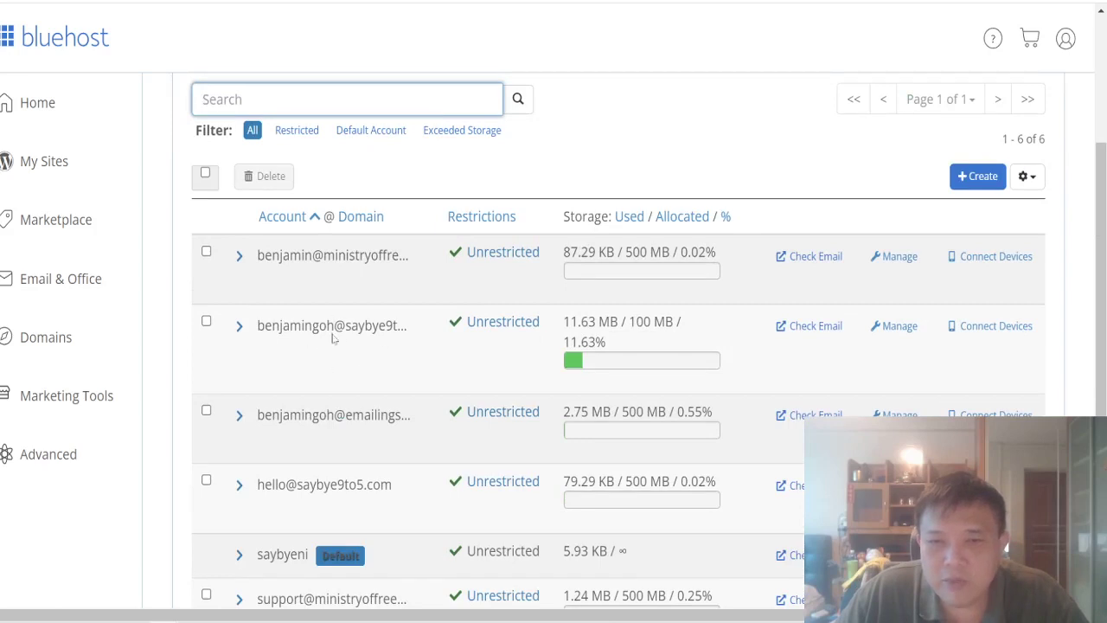
scroll(329, 340, "down", 2)
scroll(328, 340, "up", 2)
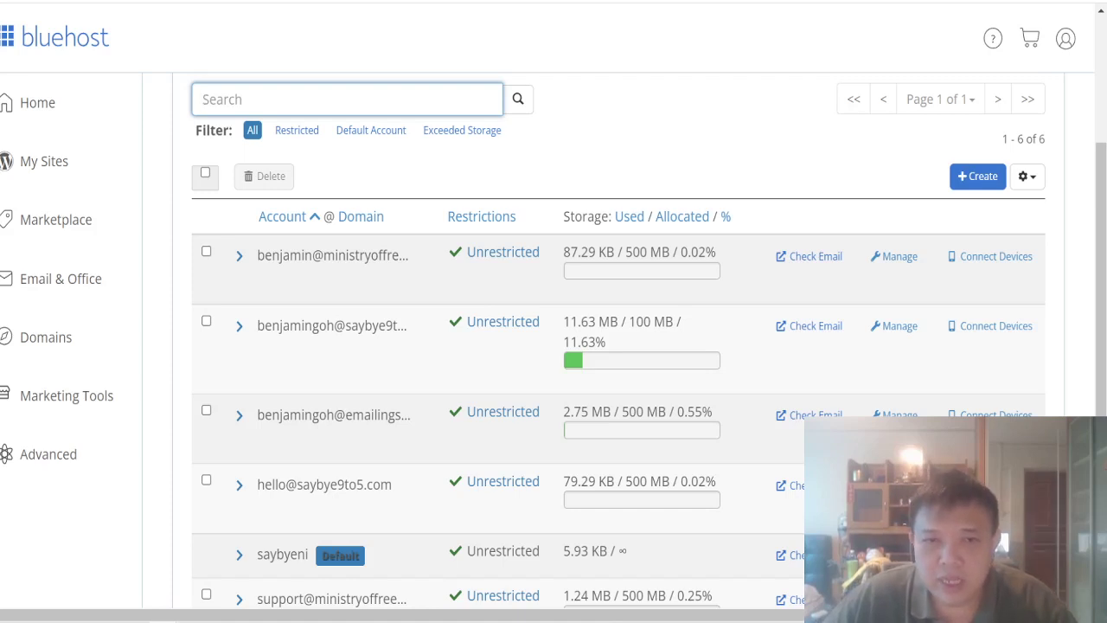
left_click_drag(399, 327, 257, 333)
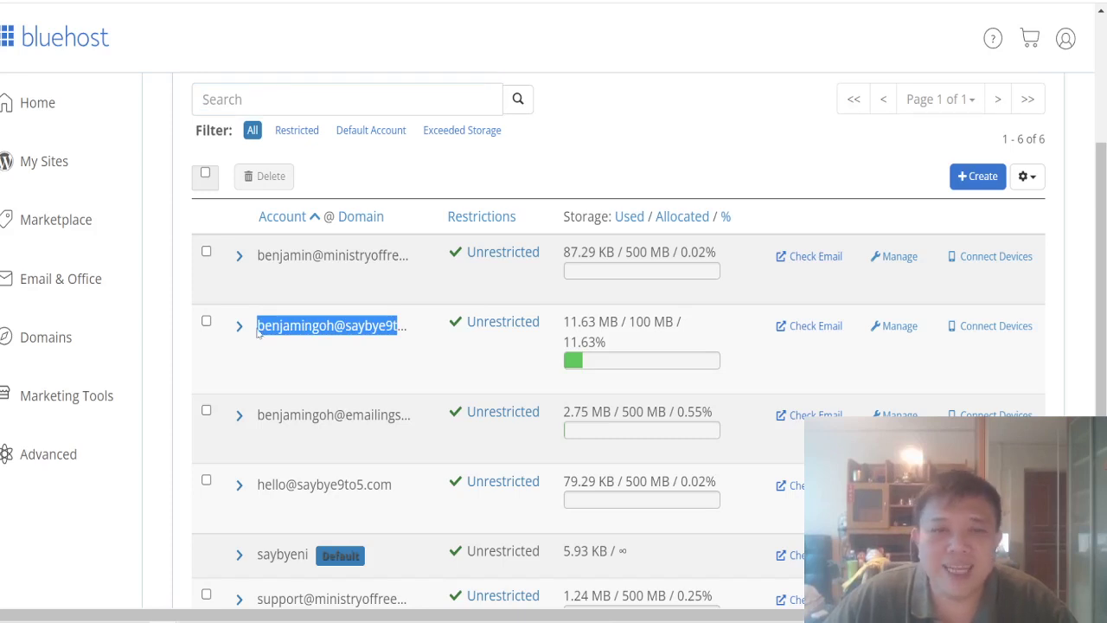